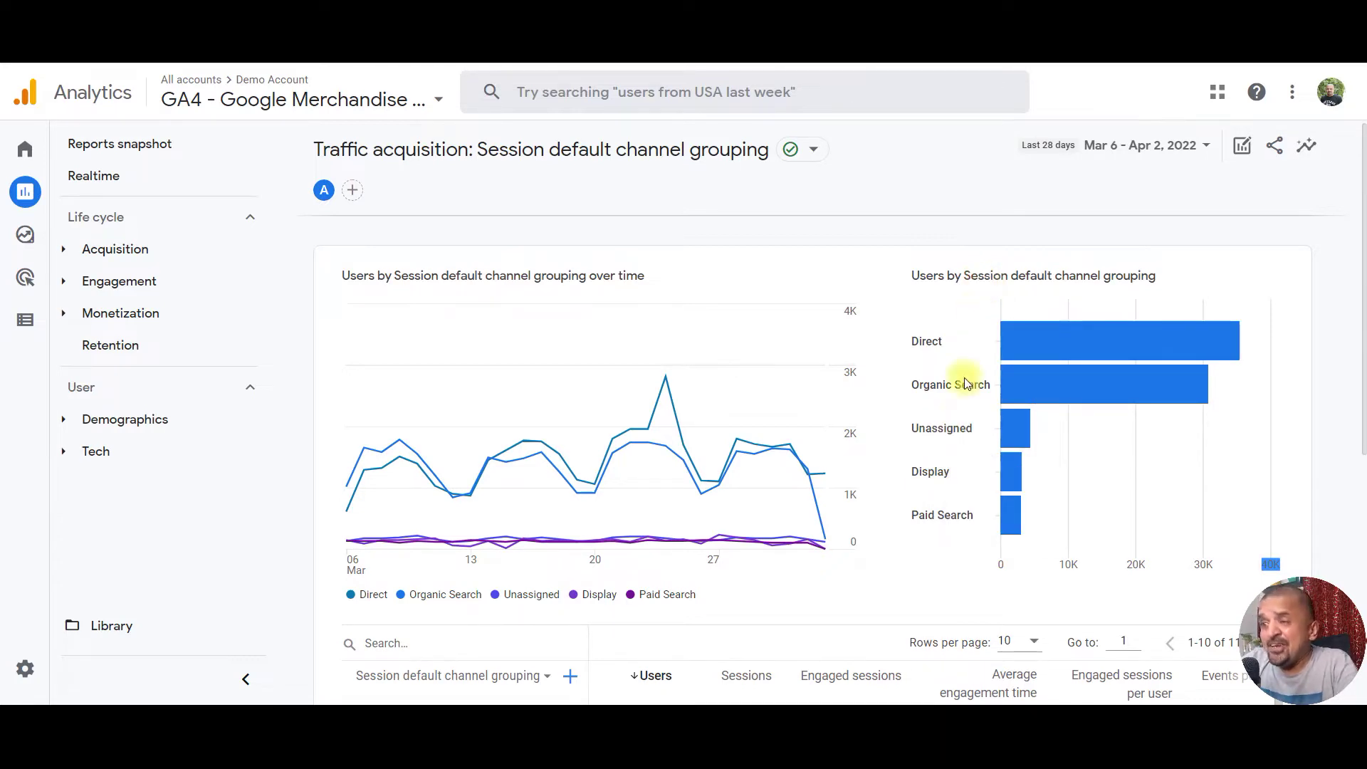
- Go from the Traffic acquisition report to the '[GA4] Default channel grouping' help article
mouse_move(950, 430)
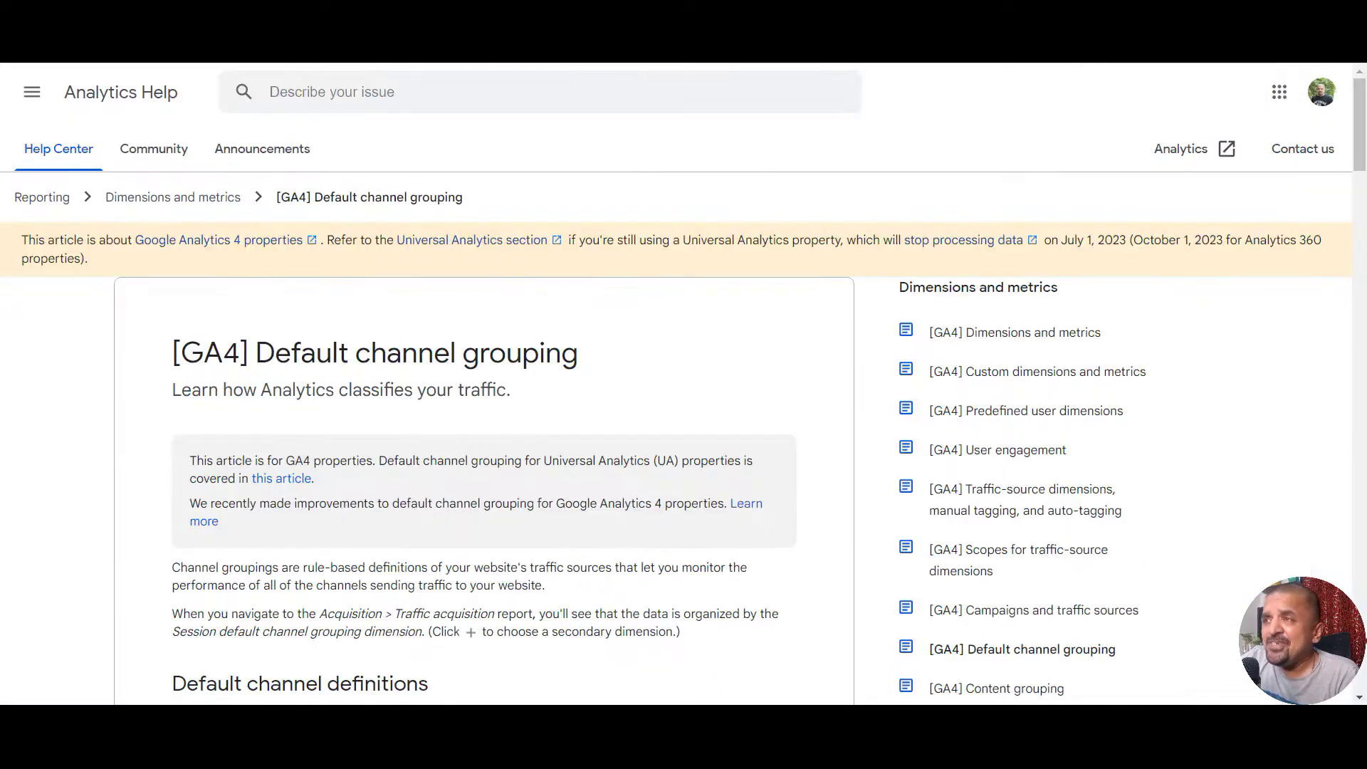
- Scroll down through the Default channel definitions table and back up to review it
scroll(608, 443, "down", 2)
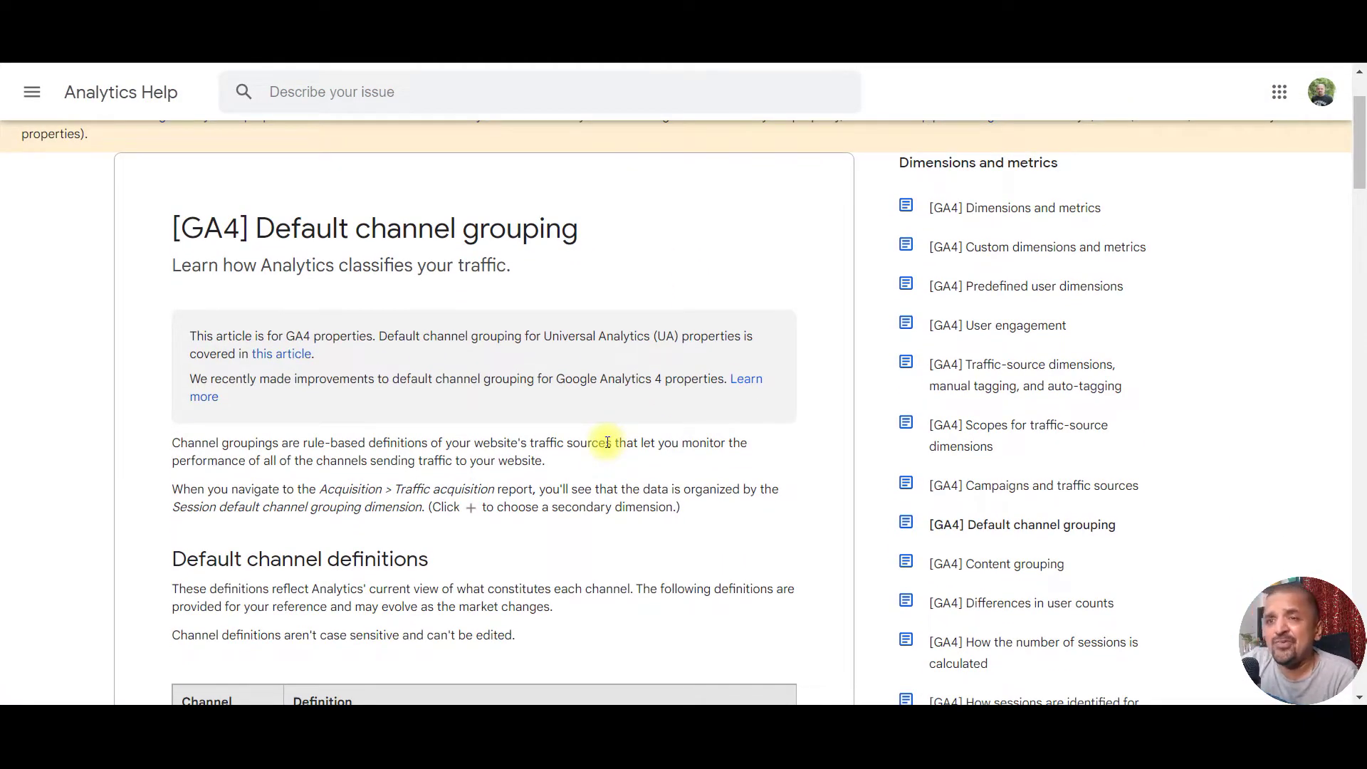
scroll(608, 443, "down", 10)
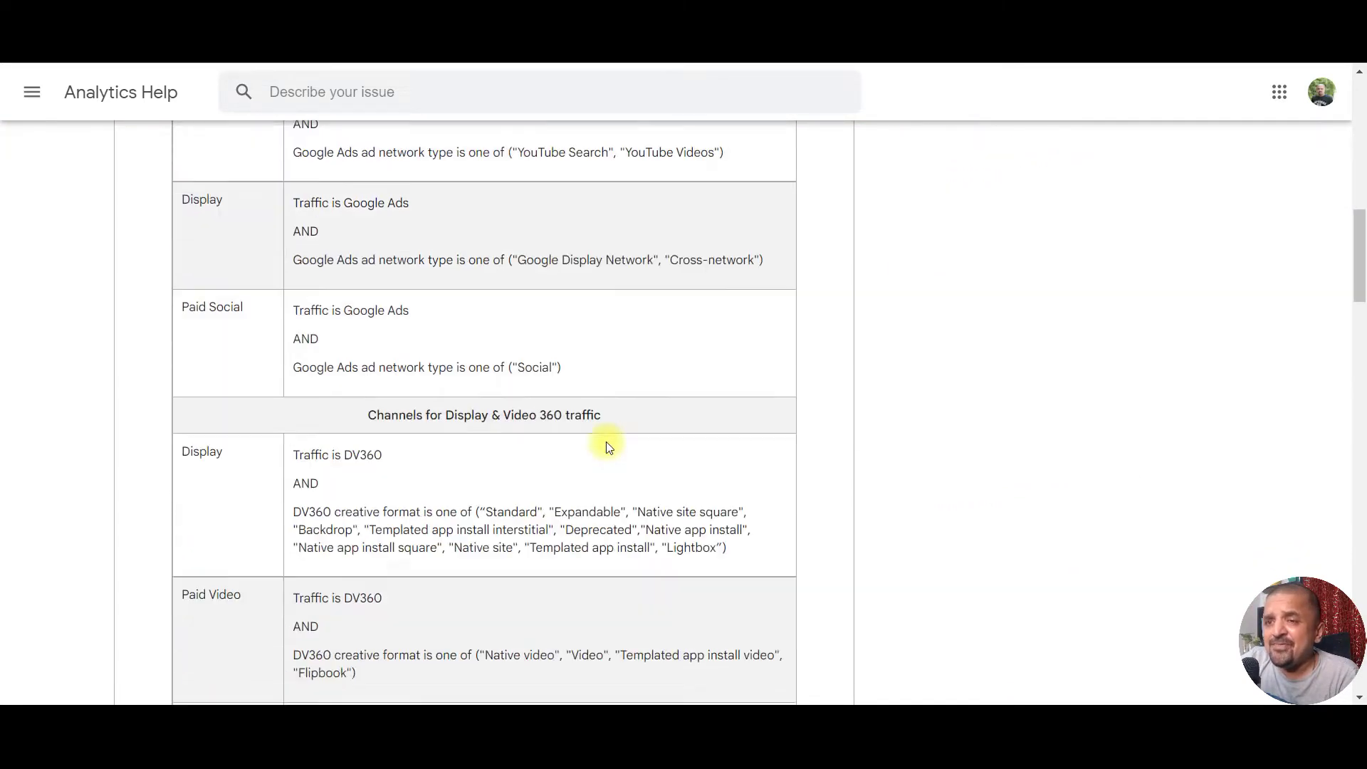
scroll(607, 445, "down", 3)
scroll(606, 442, "down", 3)
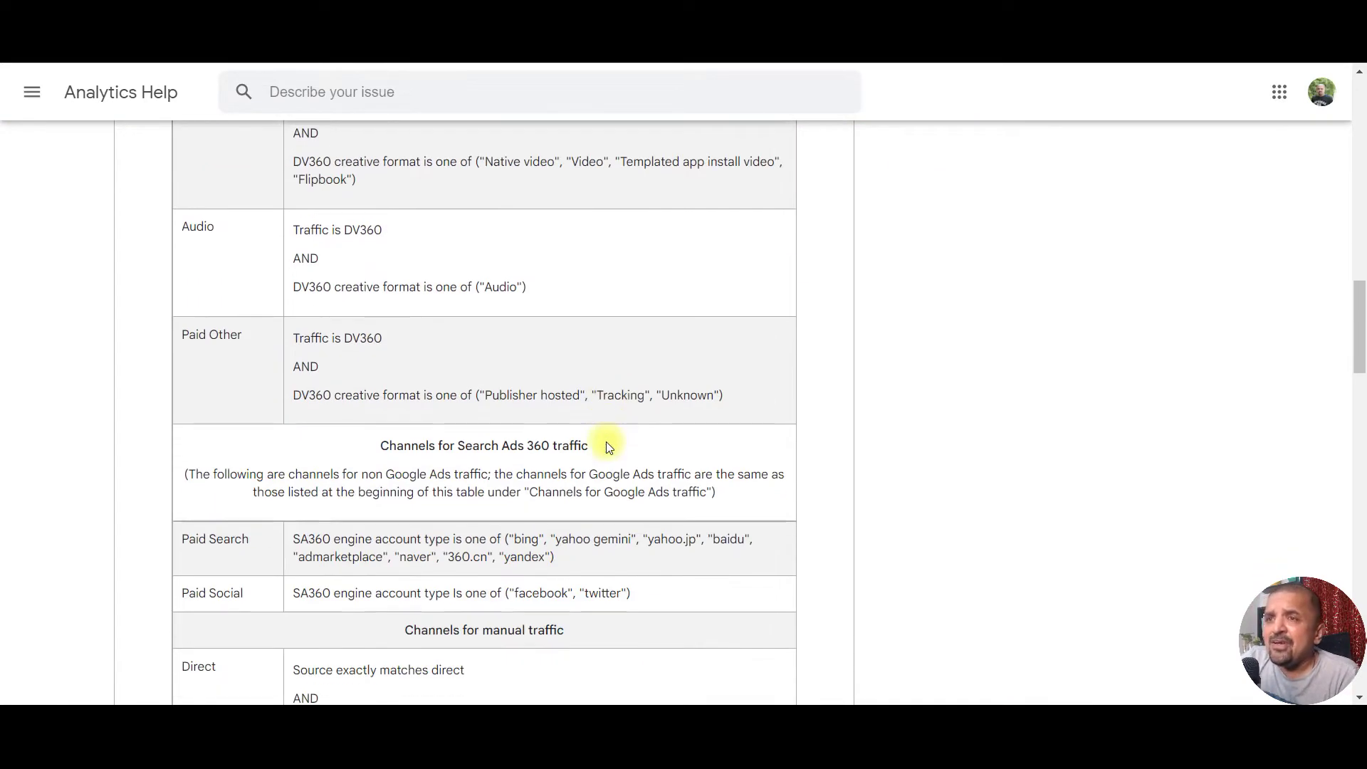
scroll(605, 442, "down", 2)
scroll(605, 441, "down", 9)
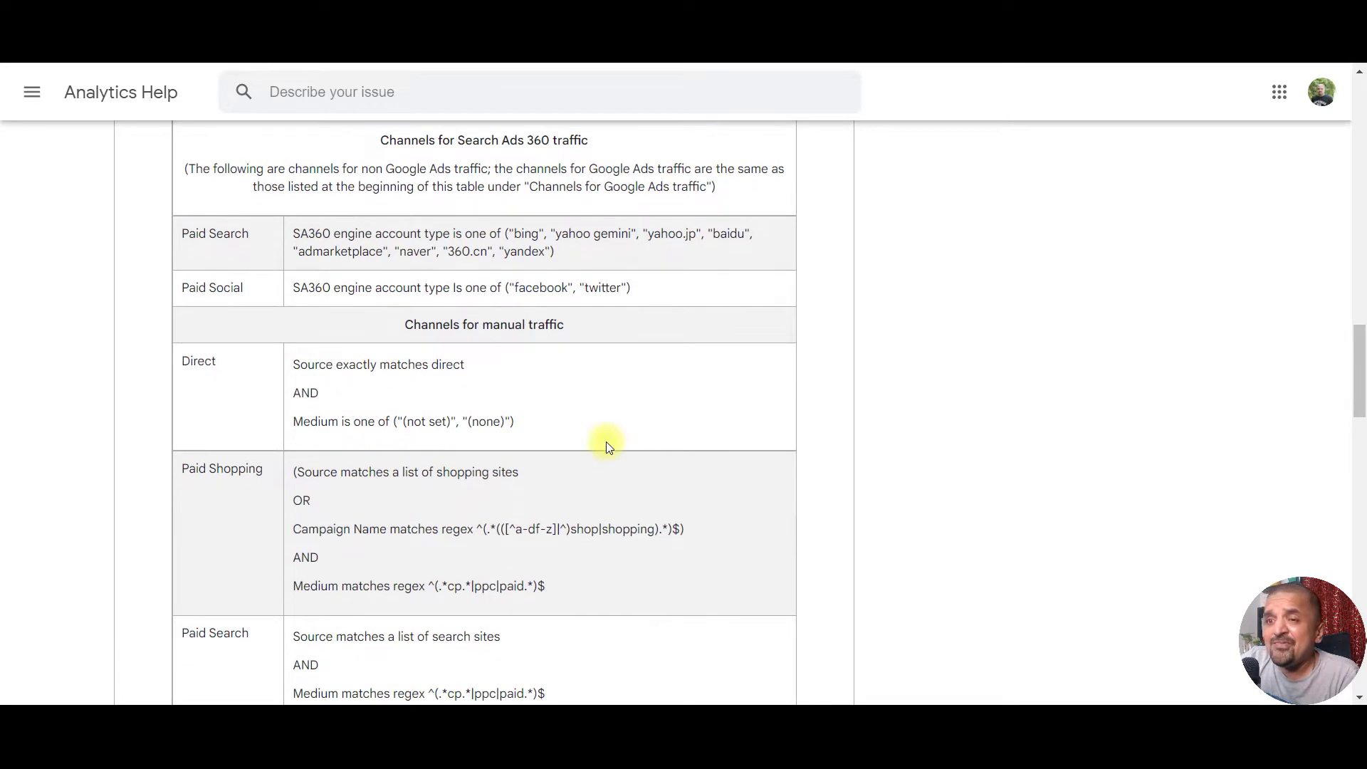
scroll(609, 447, "down", 7)
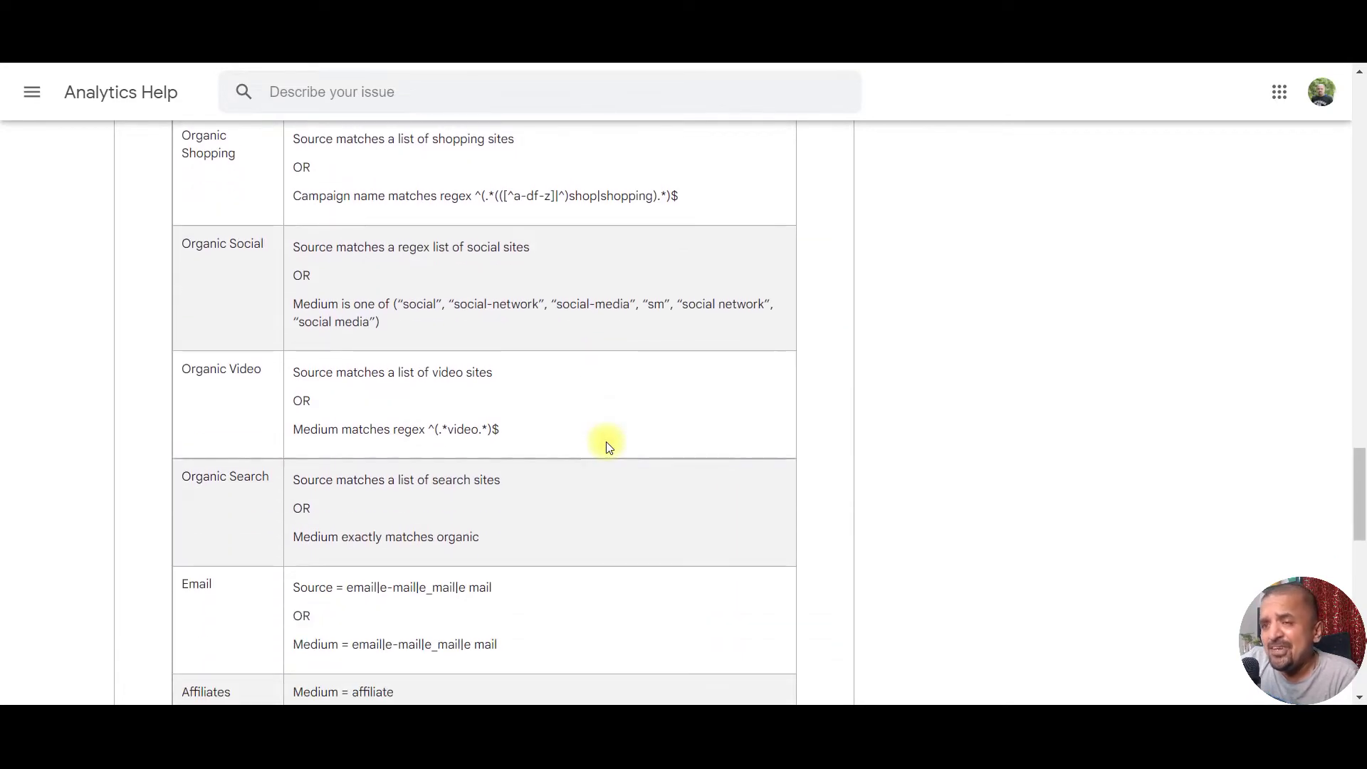
scroll(609, 447, "down", 3)
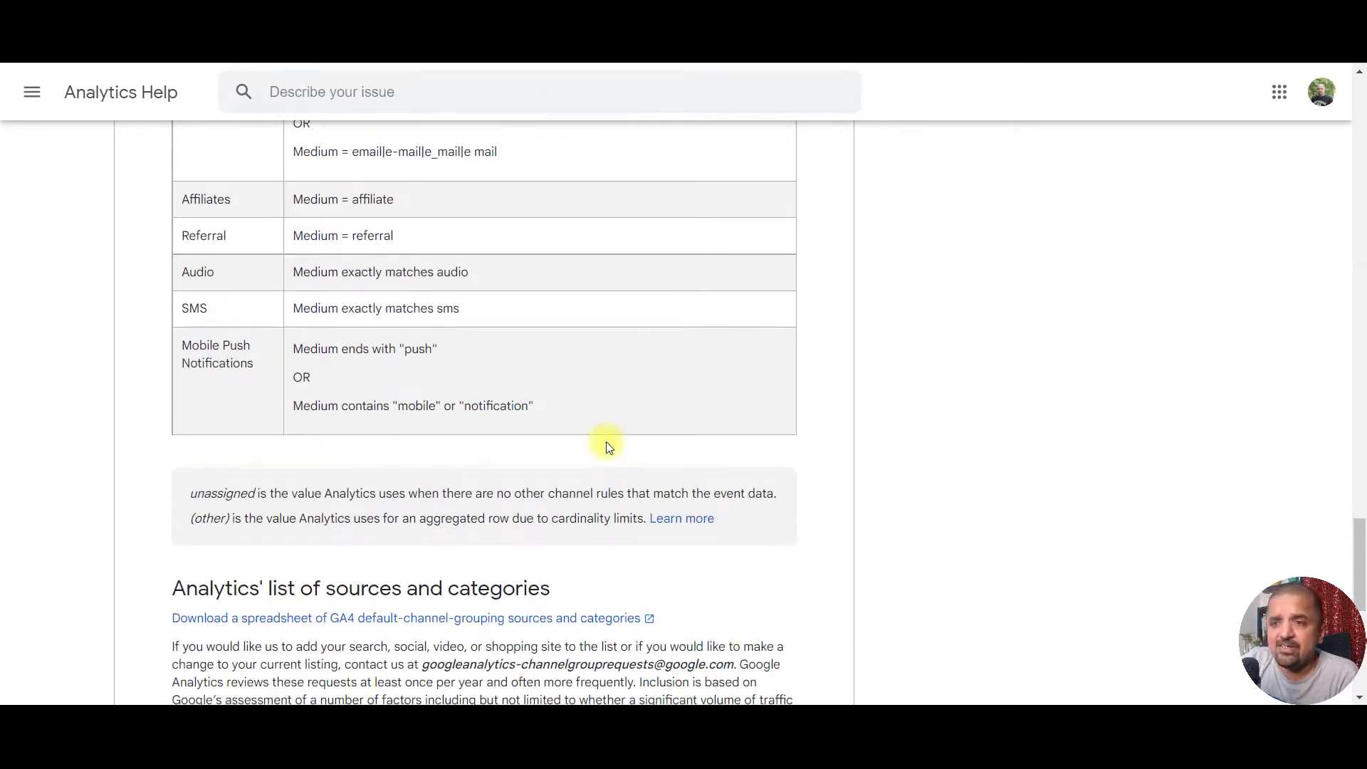
scroll(609, 447, "up", 20)
scroll(609, 447, "up", 10)
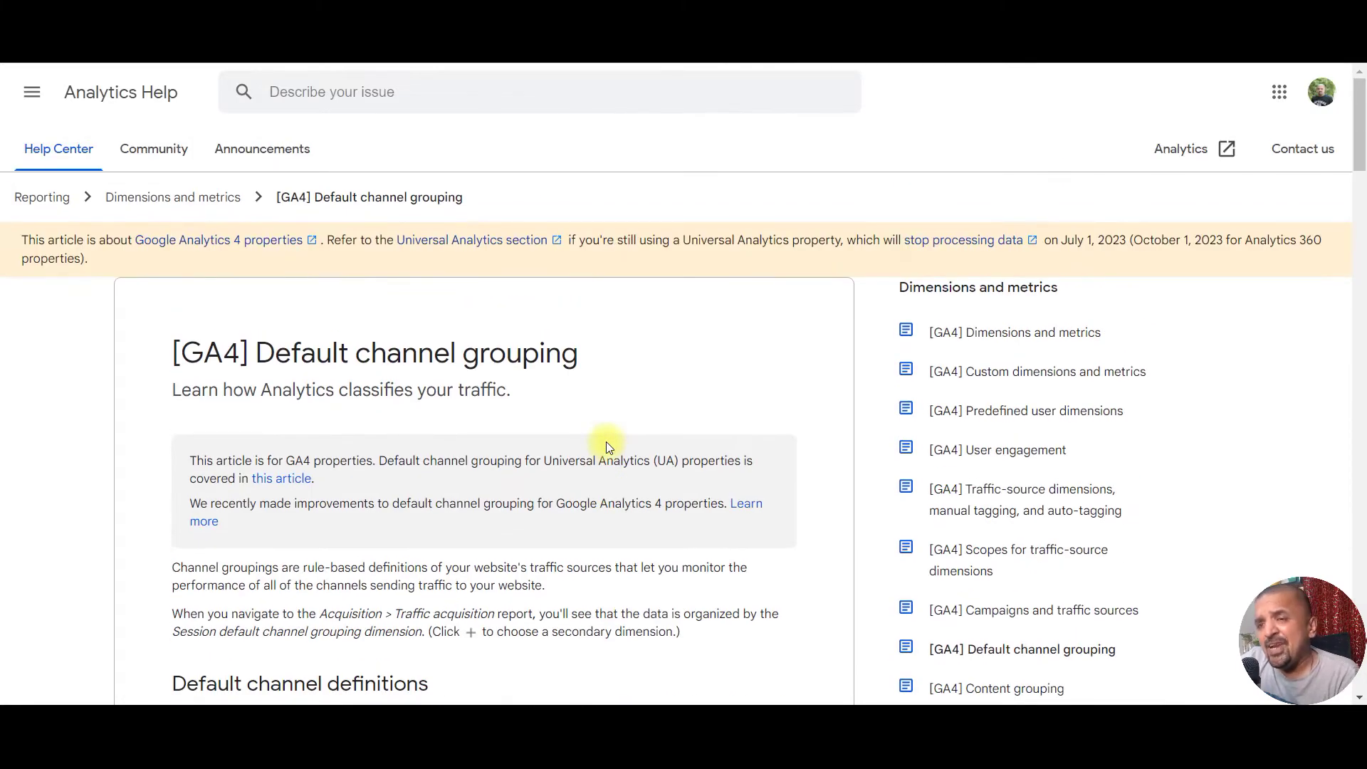
scroll(609, 447, "down", 3)
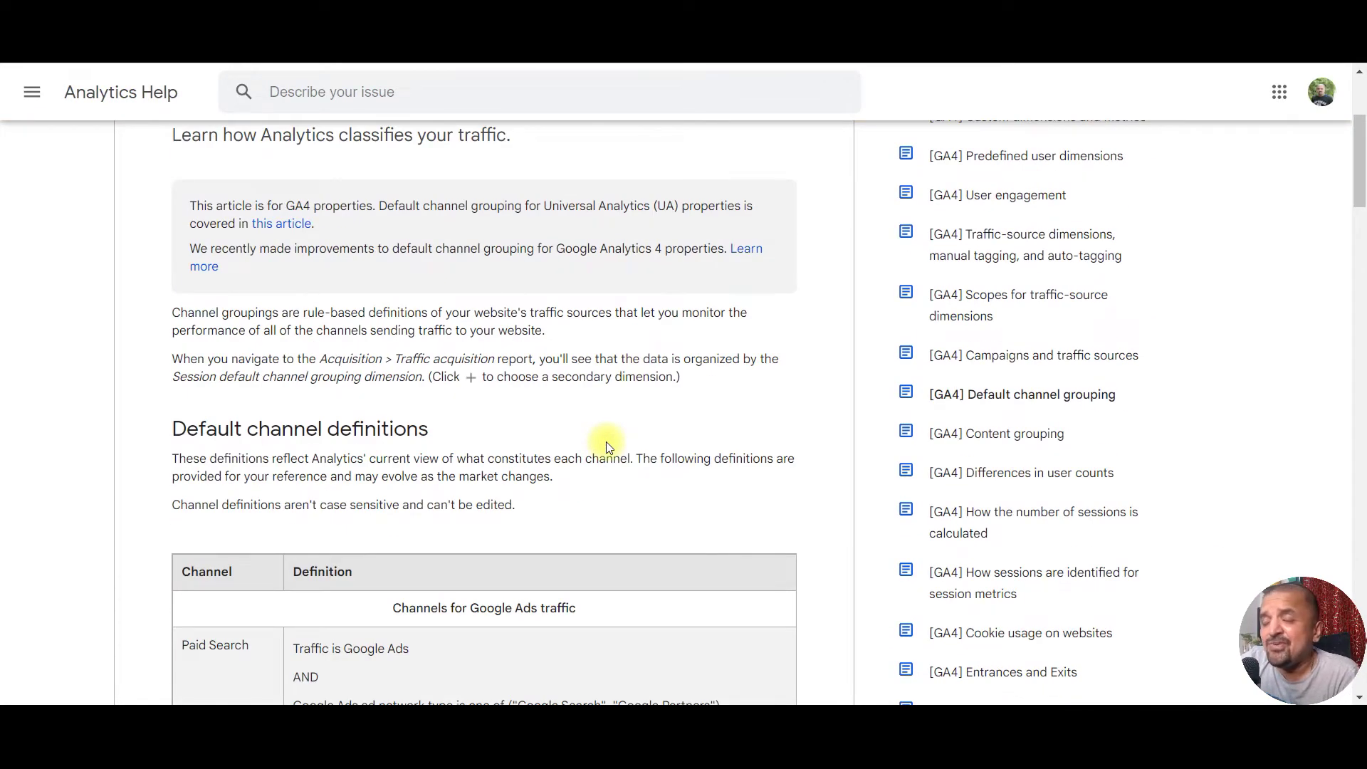
scroll(606, 446, "up", 3)
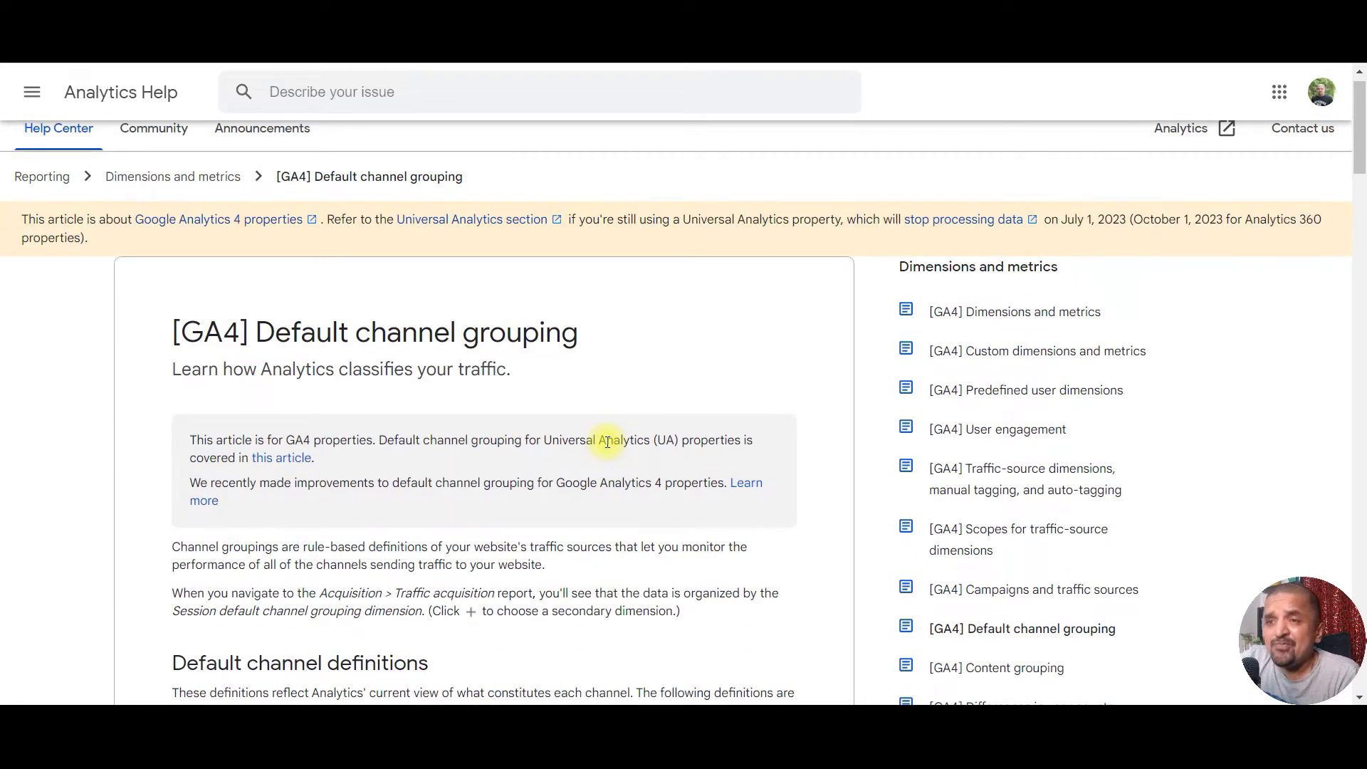
scroll(608, 441, "down", 3)
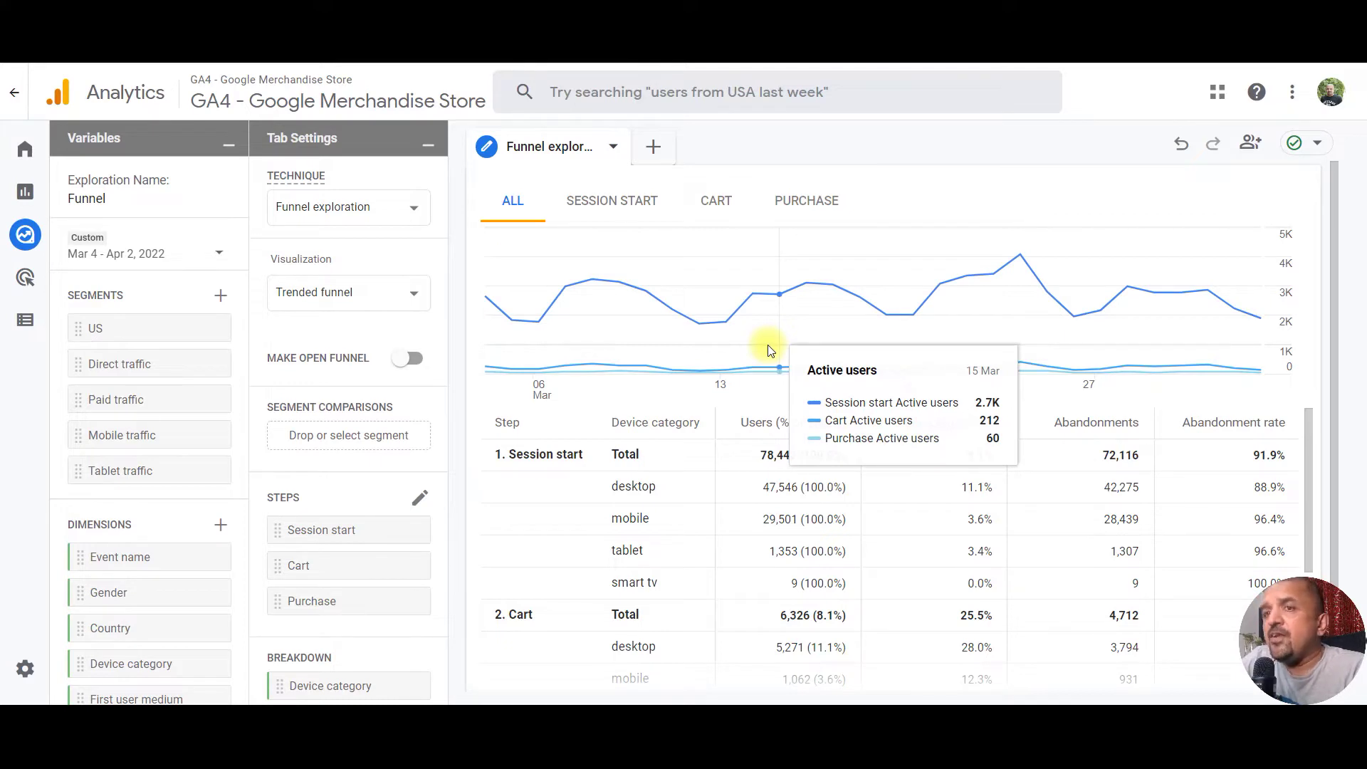
- Show the Funnel exploration as a standard funnel: 8.1% reach Cart, 25.5% reach Purchase
left_click(428, 285)
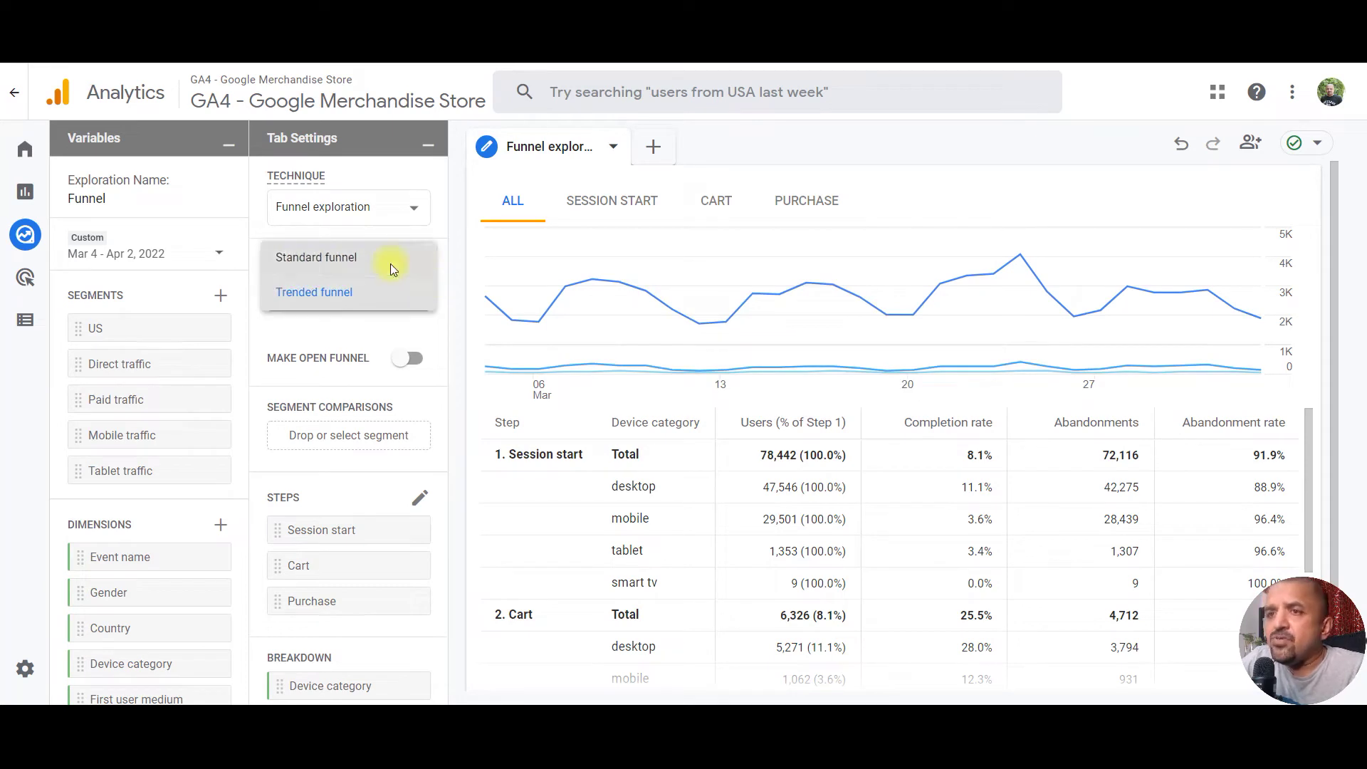
left_click(390, 262)
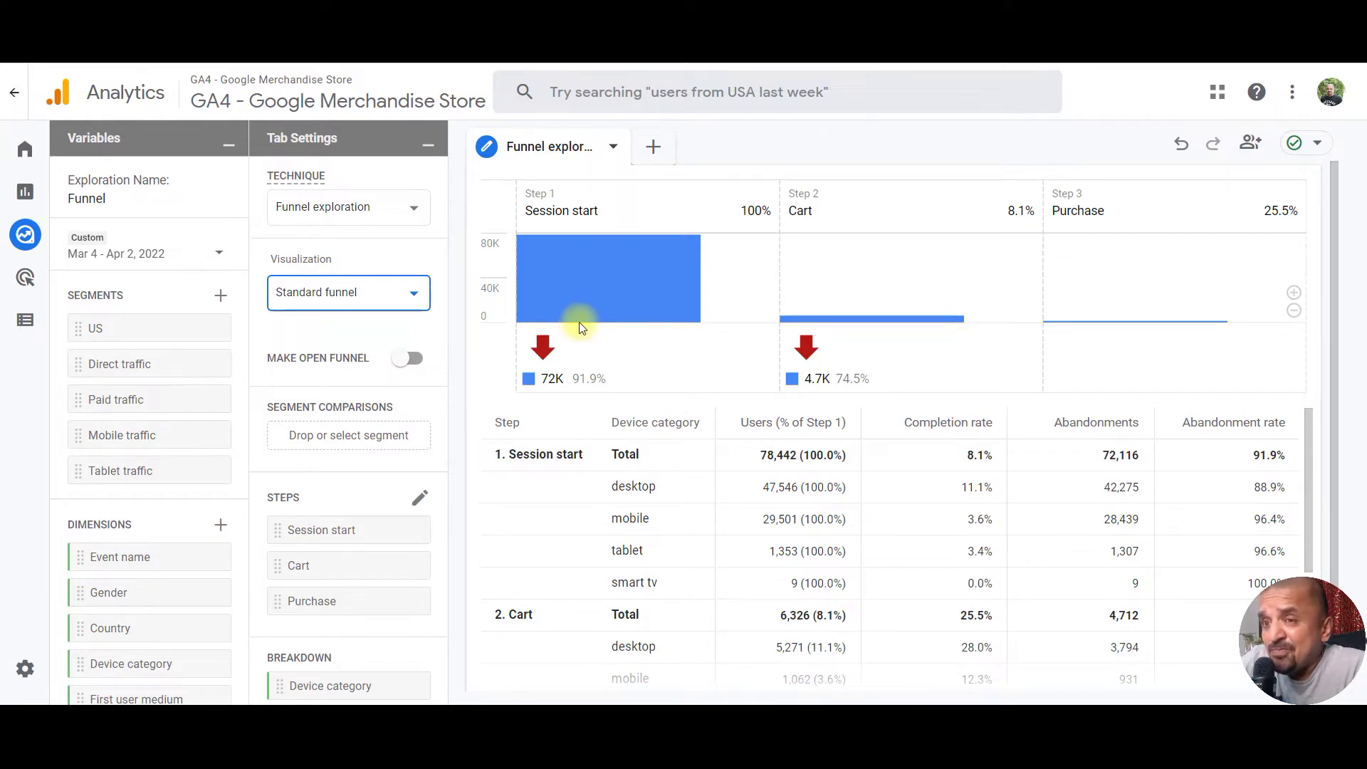
mouse_move(18, 275)
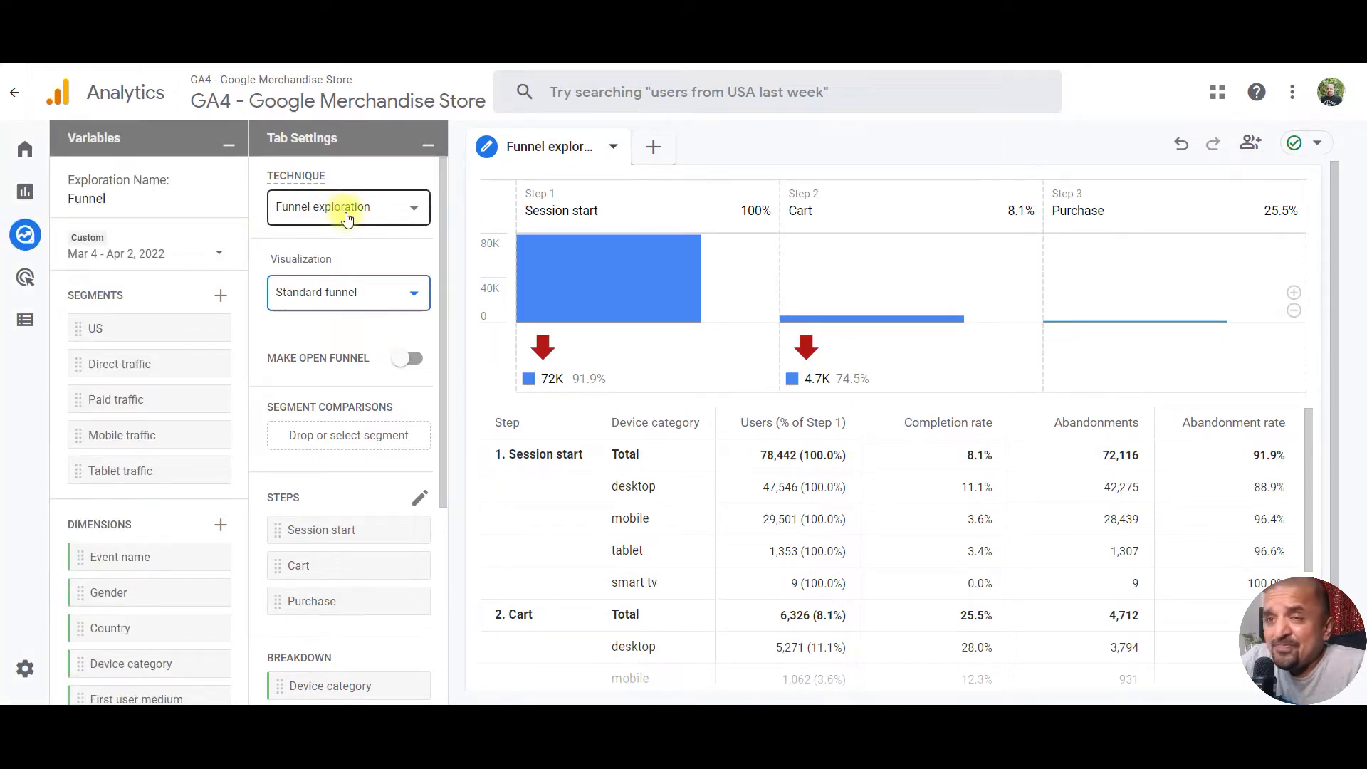
mouse_move(525, 292)
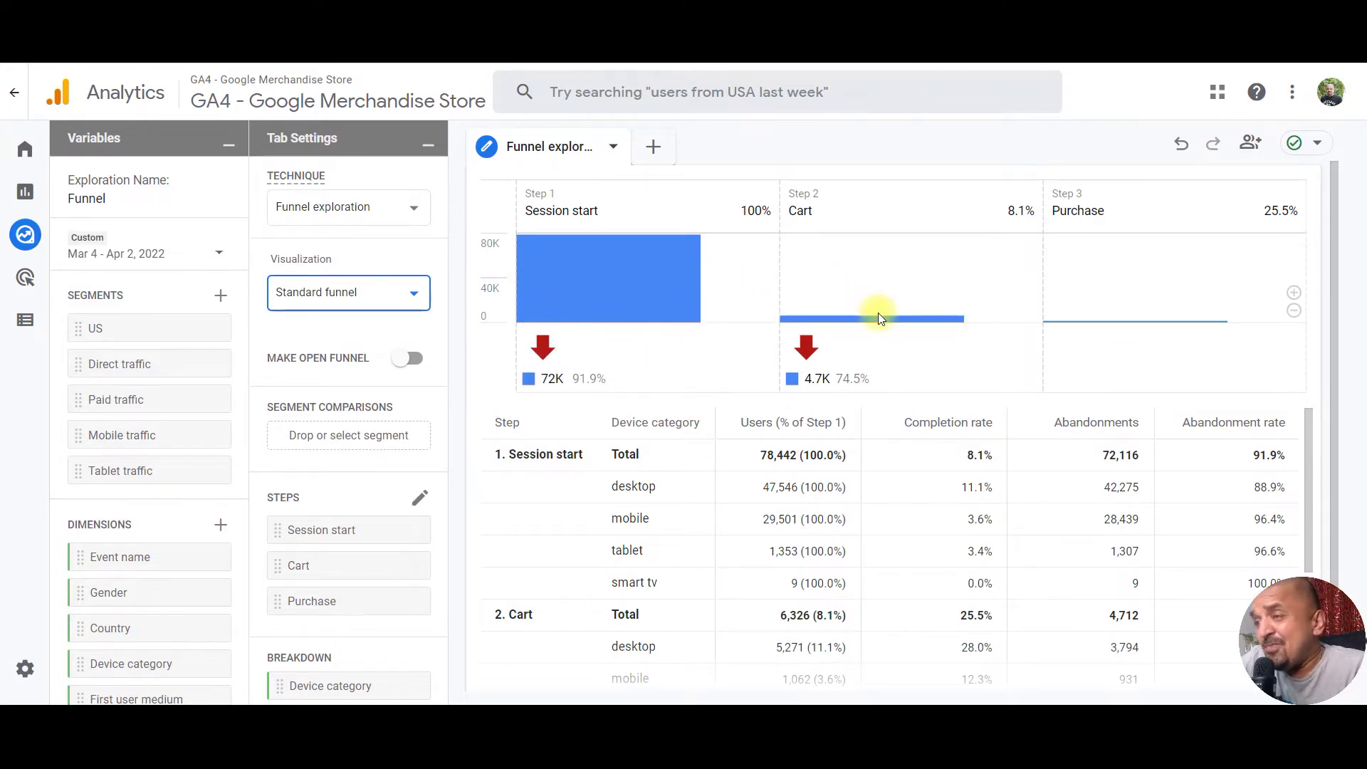
mouse_move(934, 326)
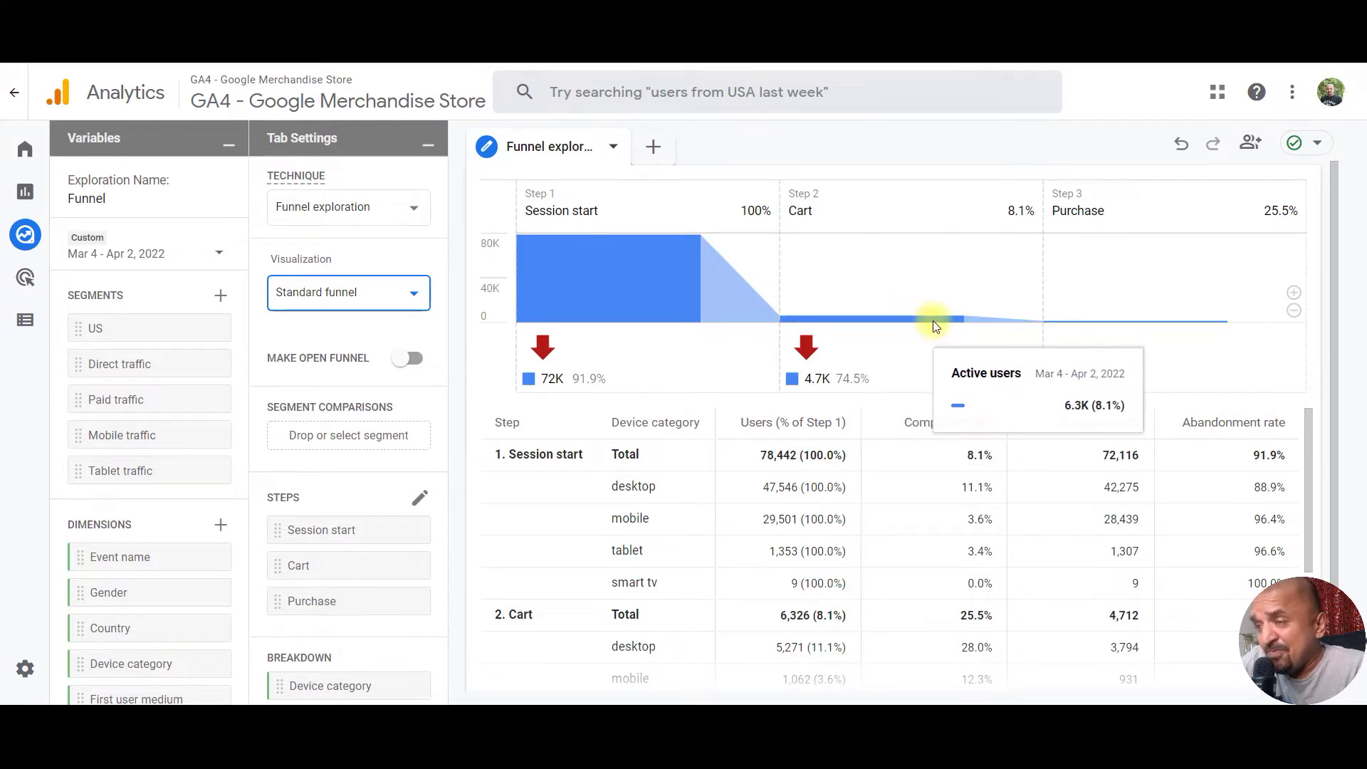
mouse_move(629, 279)
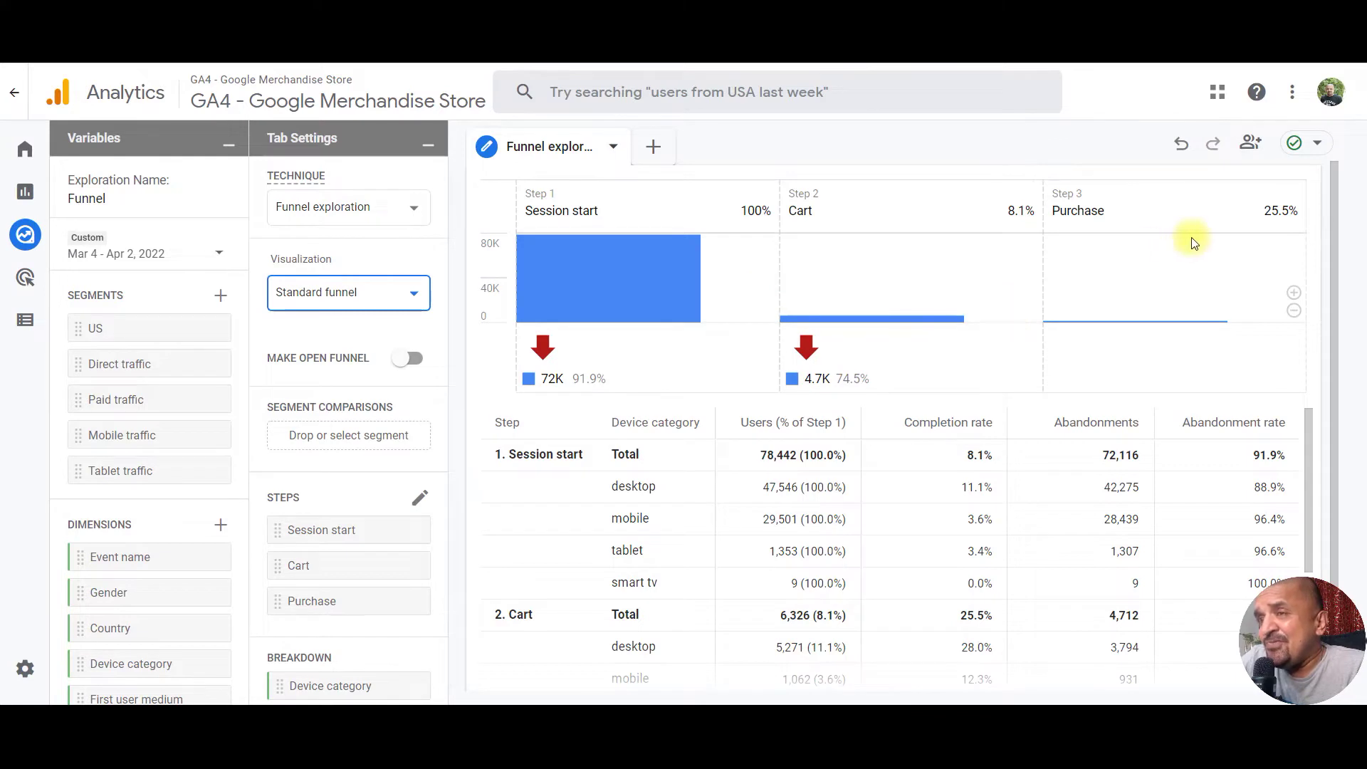
mouse_move(687, 274)
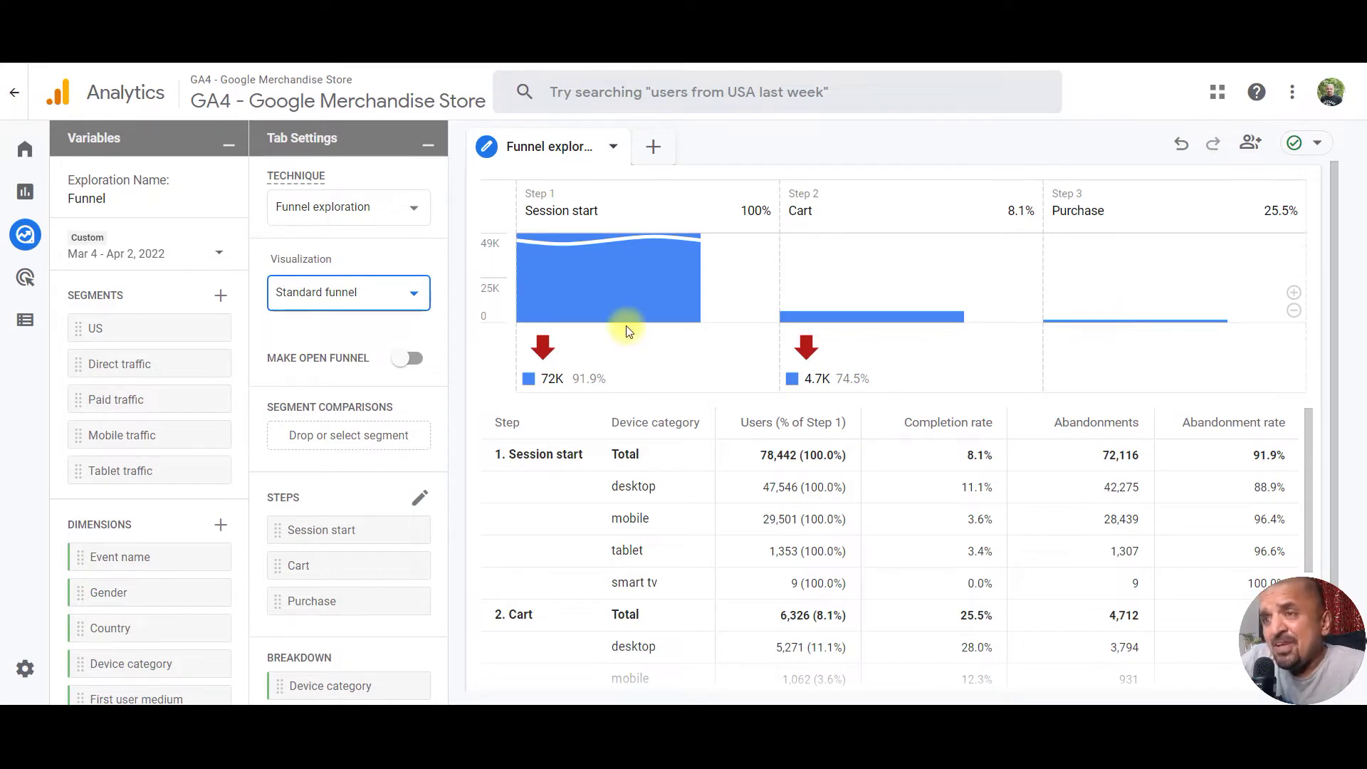
- Switch the funnel visualization to Trended funnel, back to Standard funnel, then Trended funnel again
left_click(393, 308)
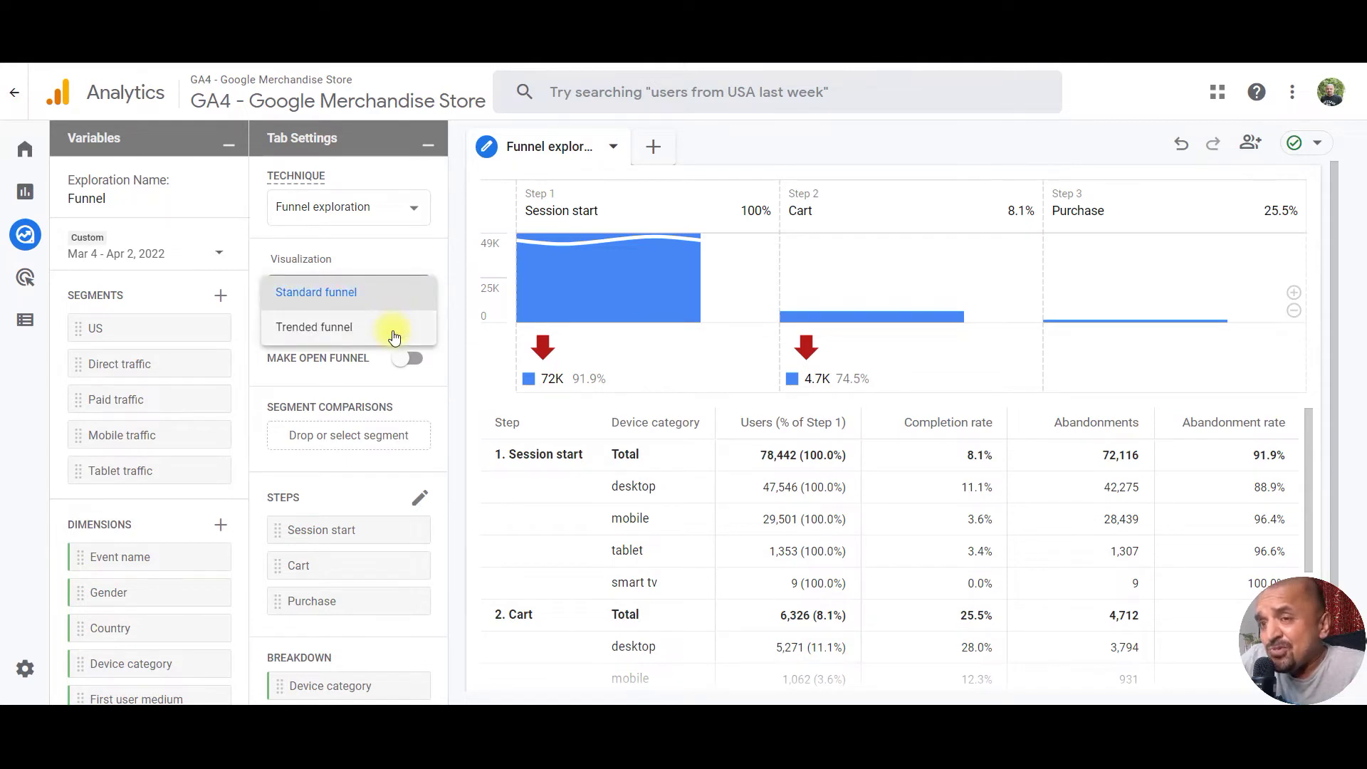
left_click(394, 335)
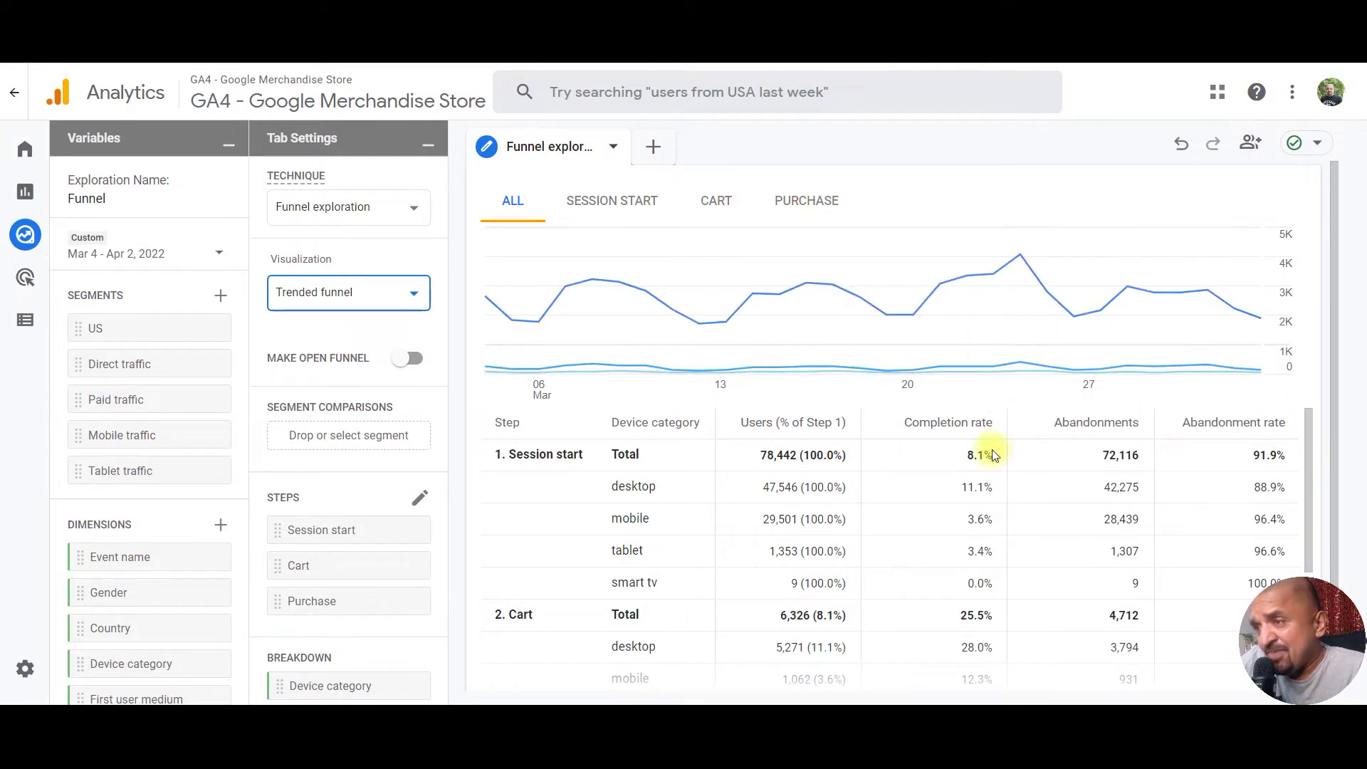
left_click(321, 295)
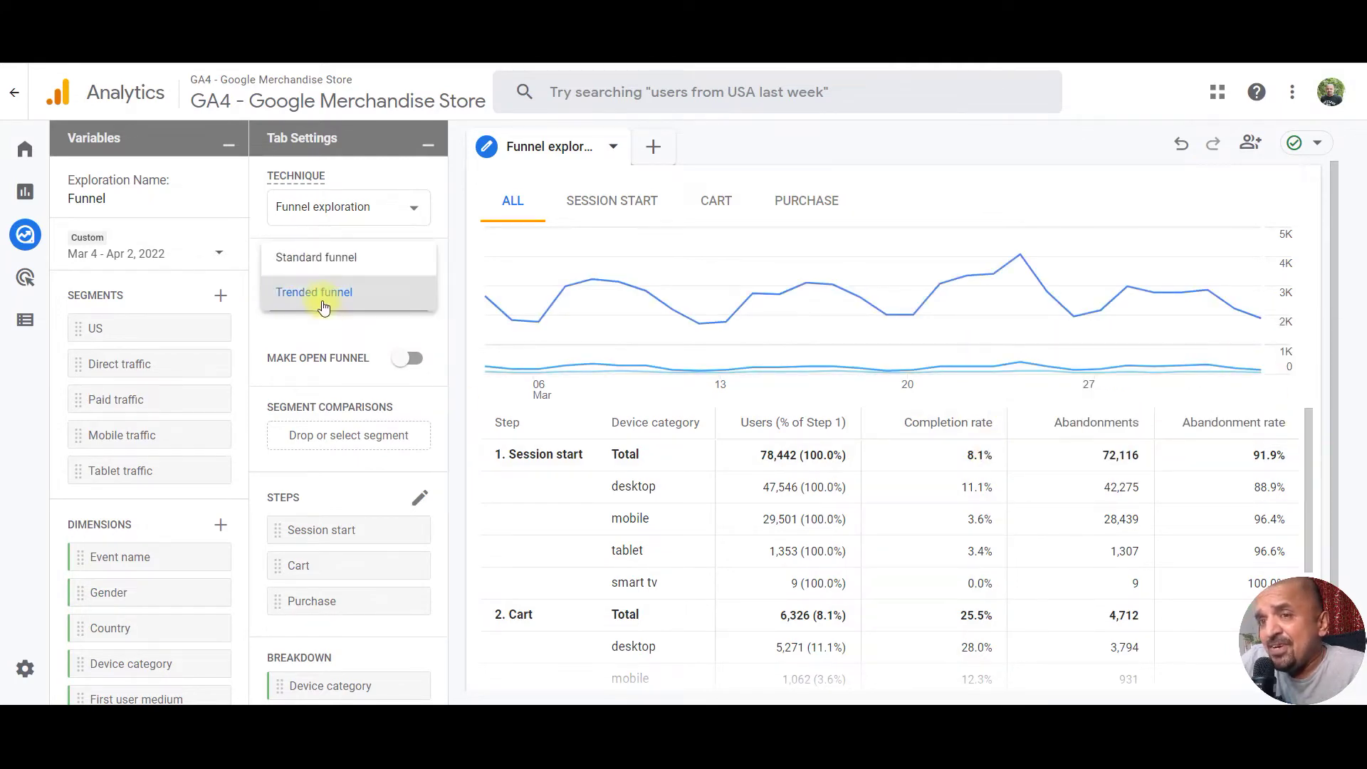
left_click(320, 260)
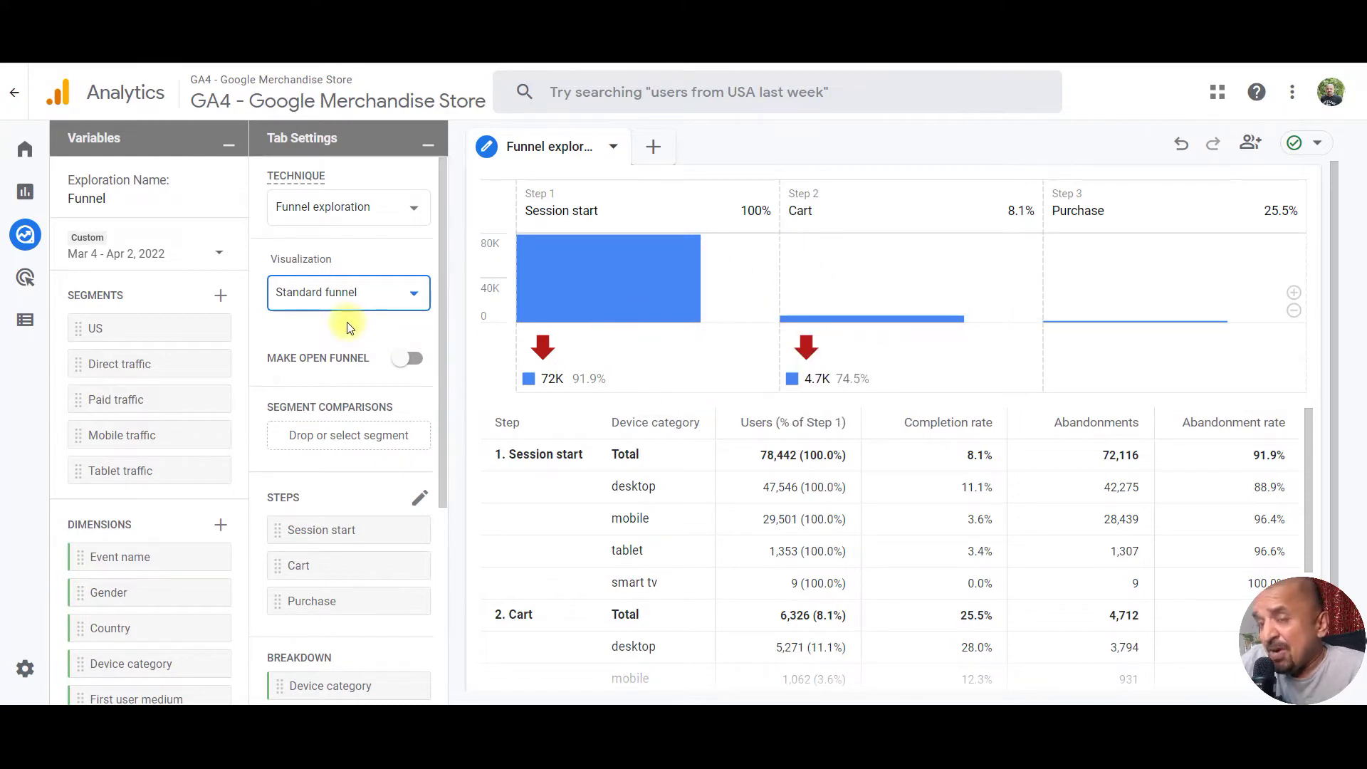
left_click(341, 302)
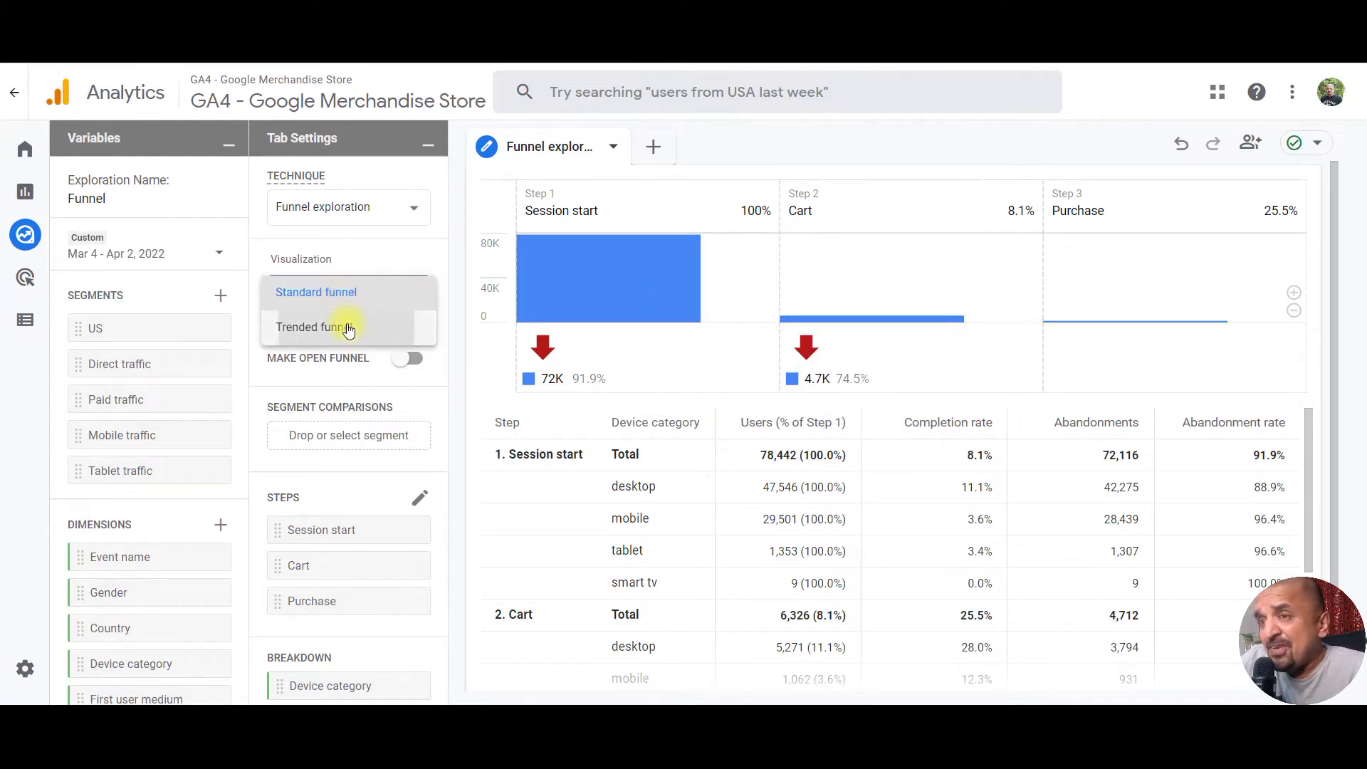
left_click(348, 324)
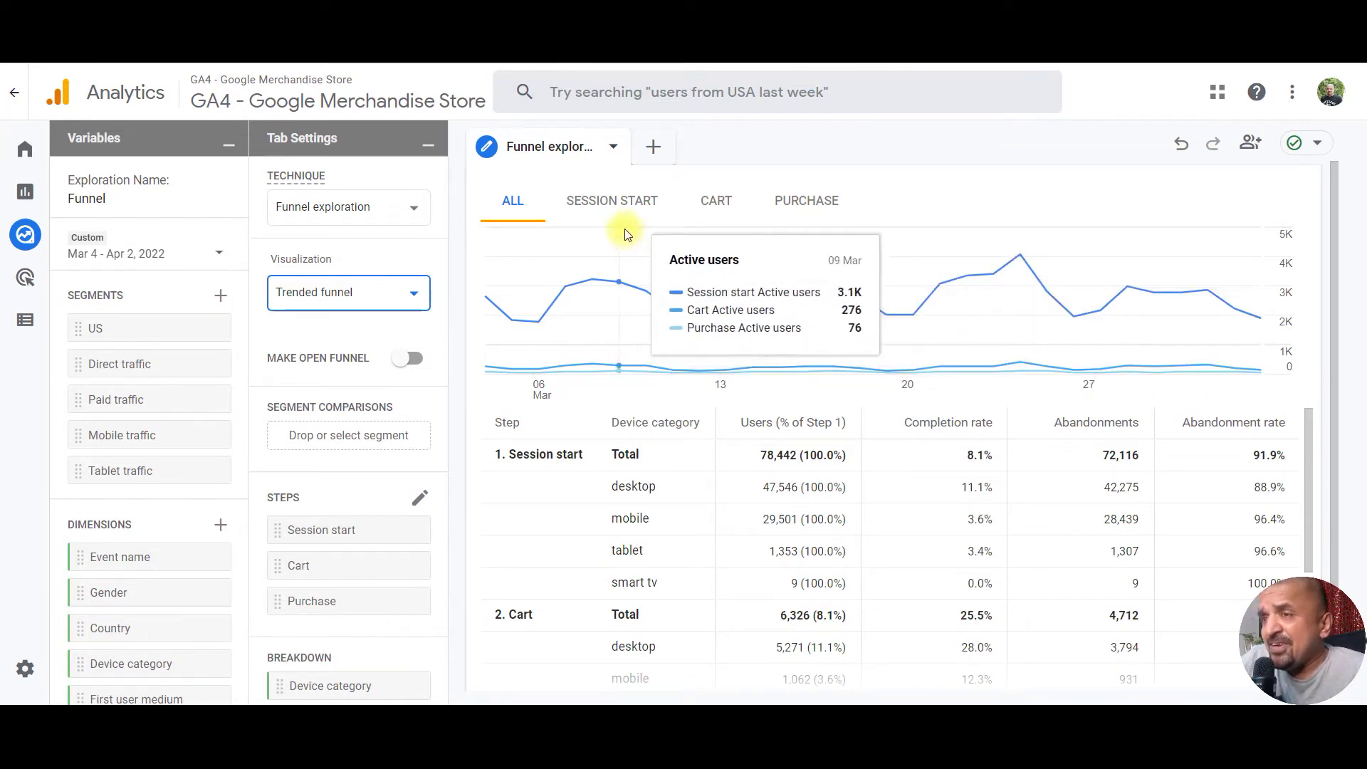
- View the Session start, Cart and Purchase trends individually, then all funnel steps together
left_click(610, 206)
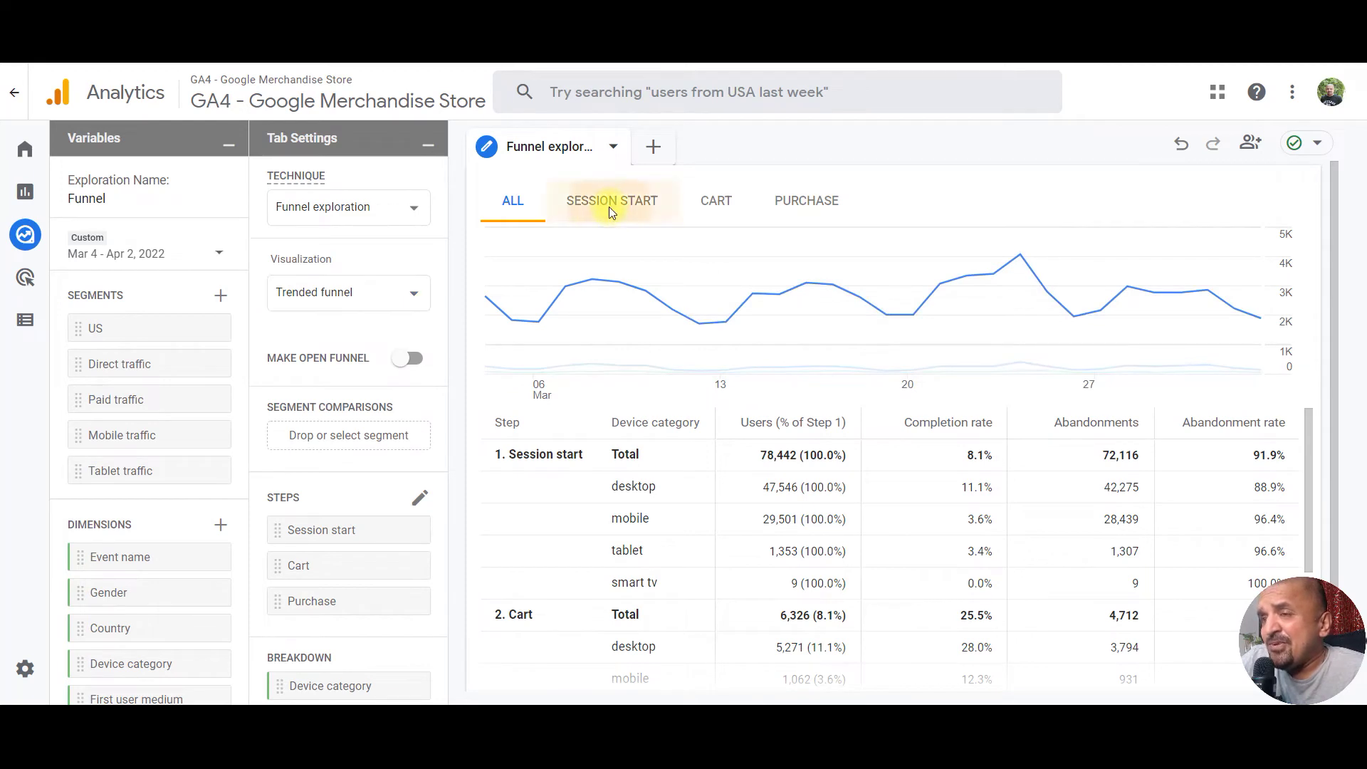
left_click(708, 206)
left_click(806, 202)
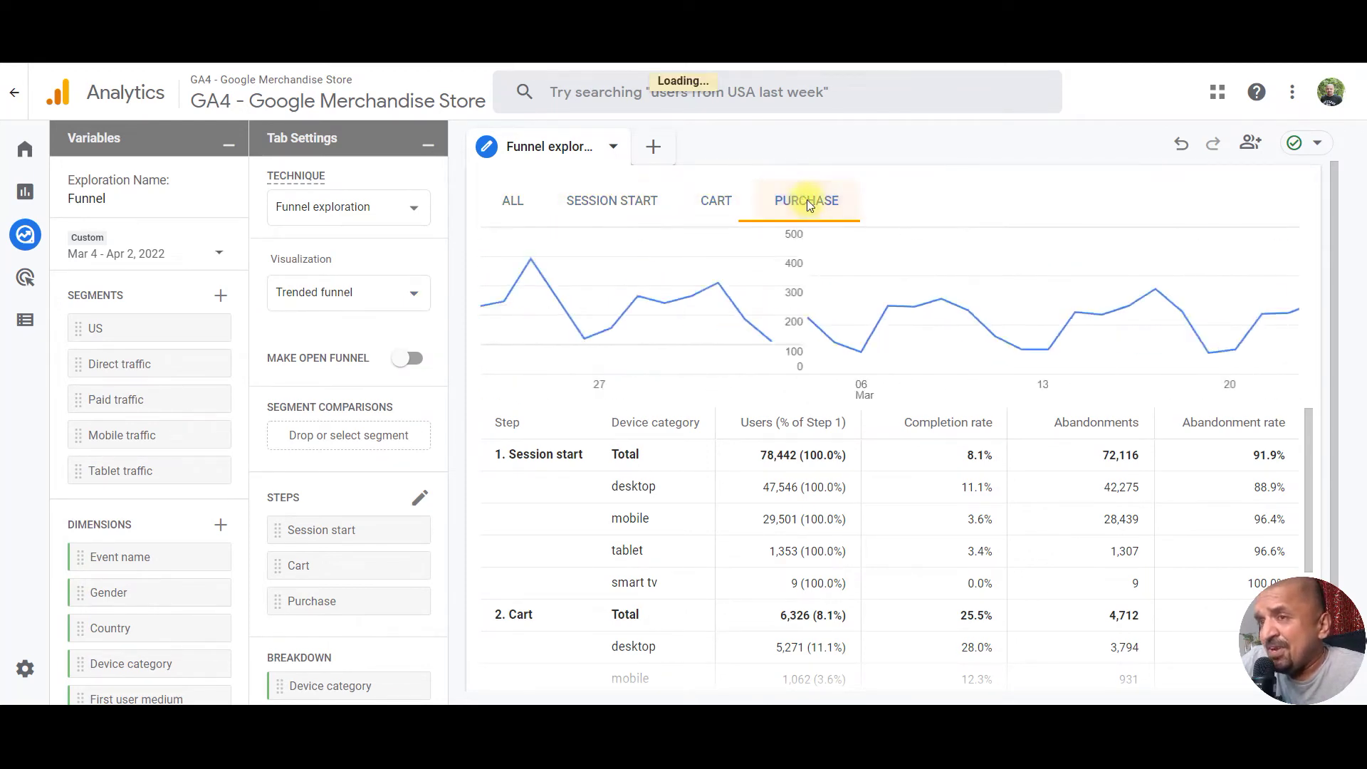
left_click(518, 207)
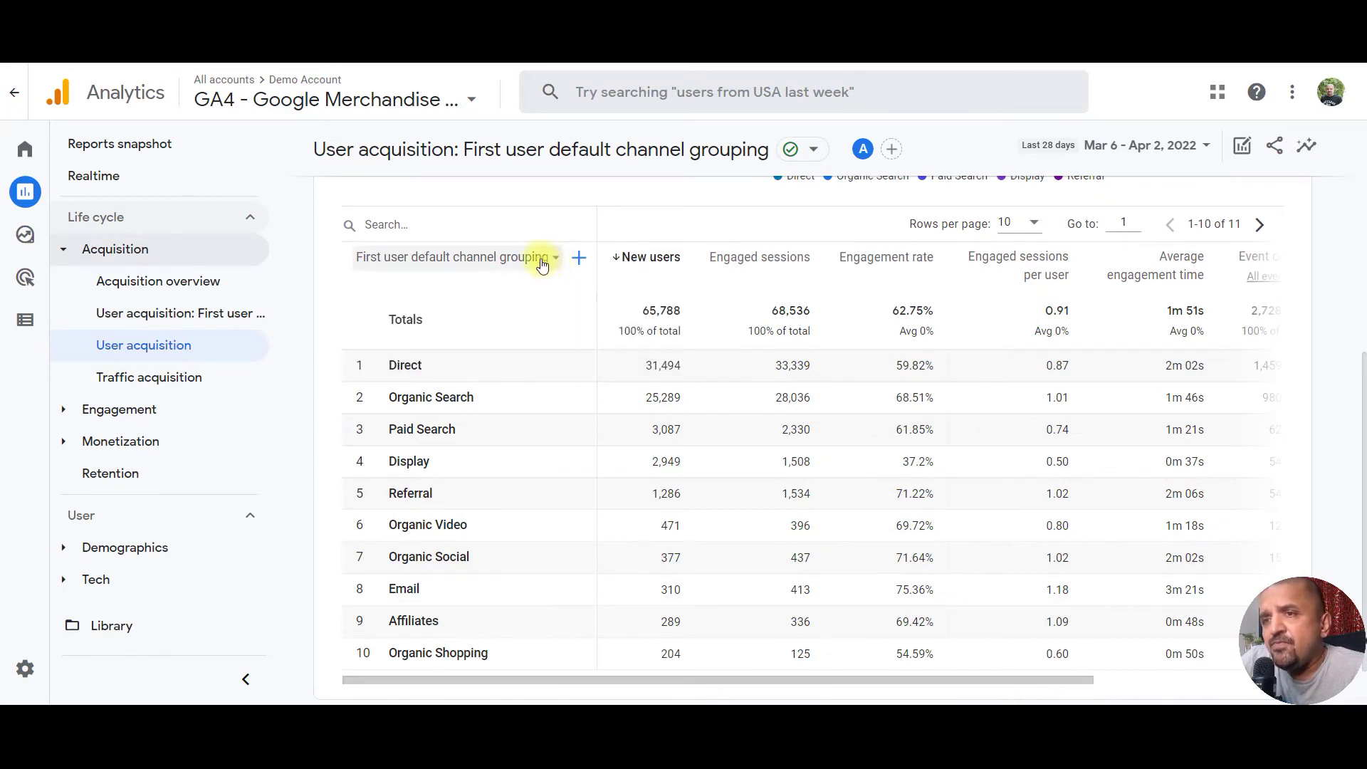
- Break the User acquisition table down by First user source, then open Traffic acquisition
left_click(542, 265)
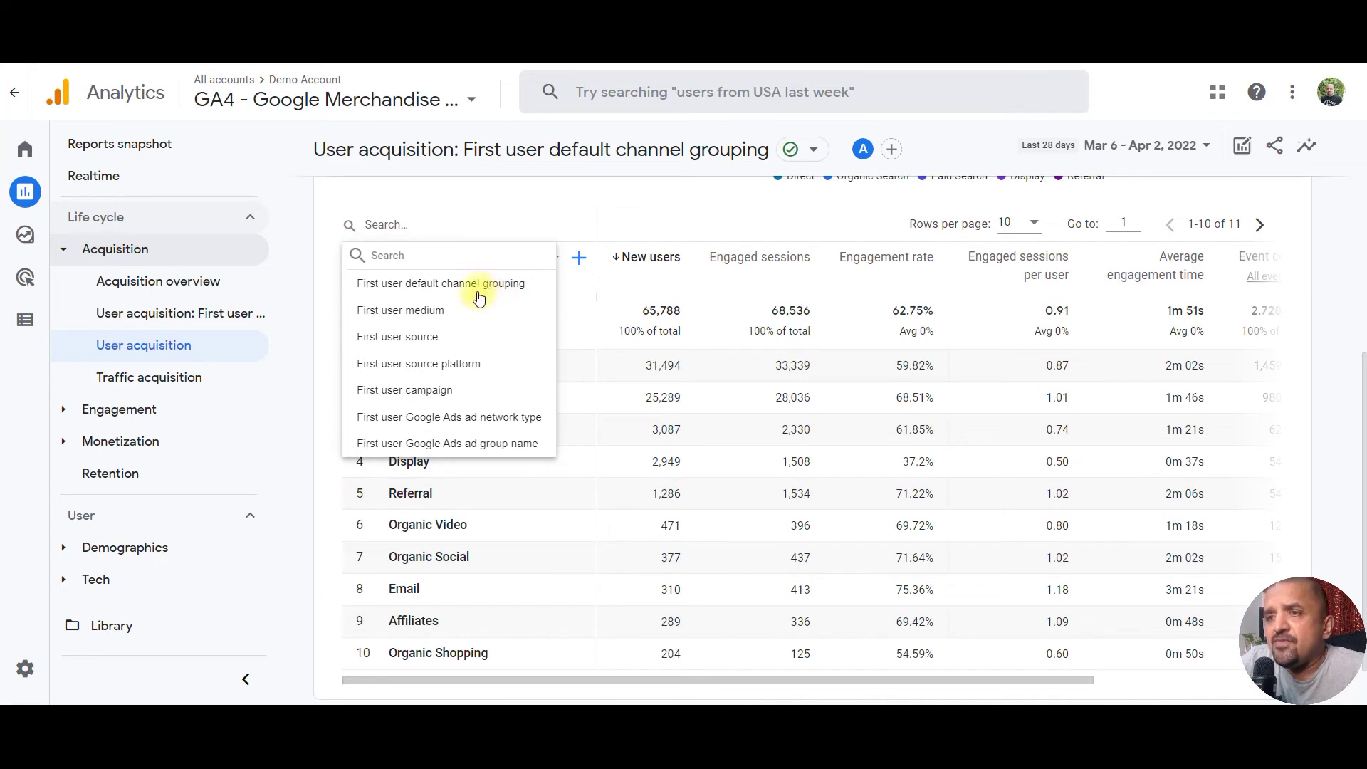
left_click(462, 341)
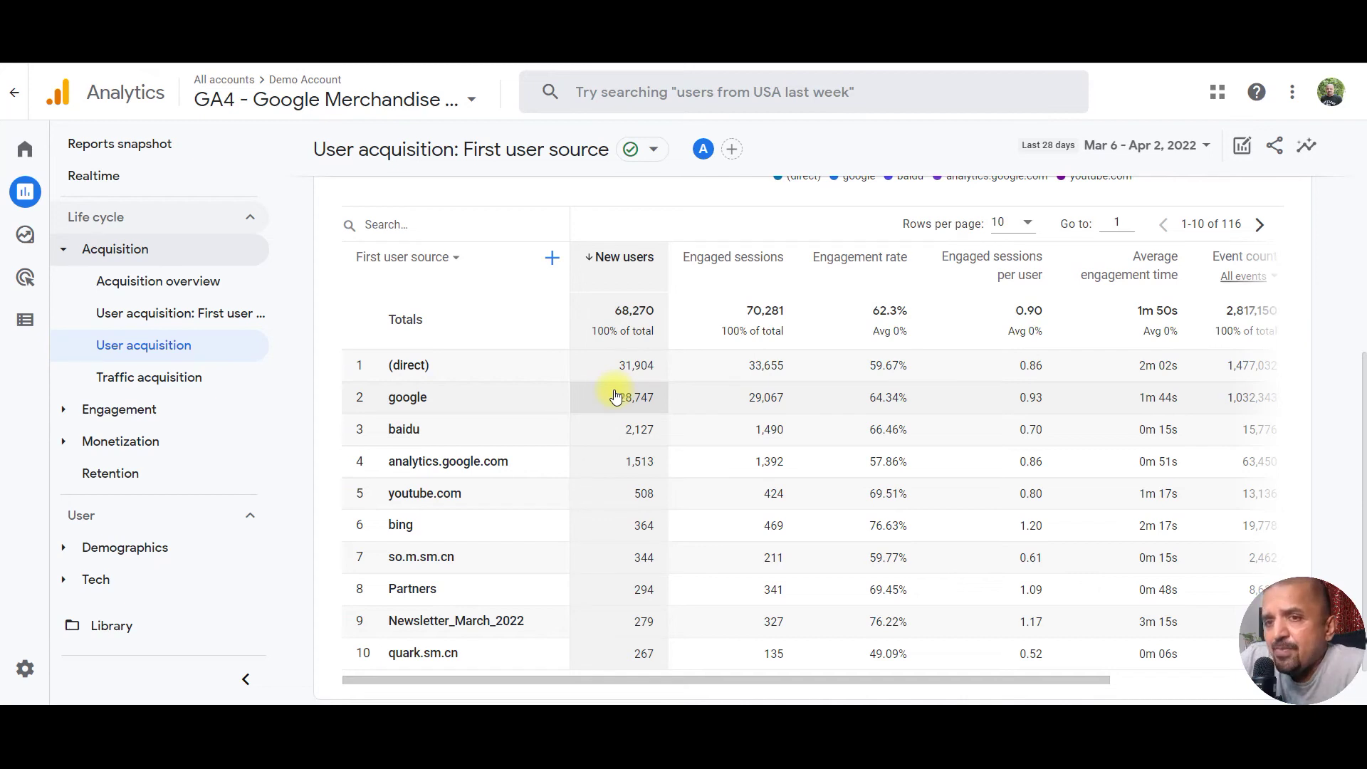
left_click(114, 388)
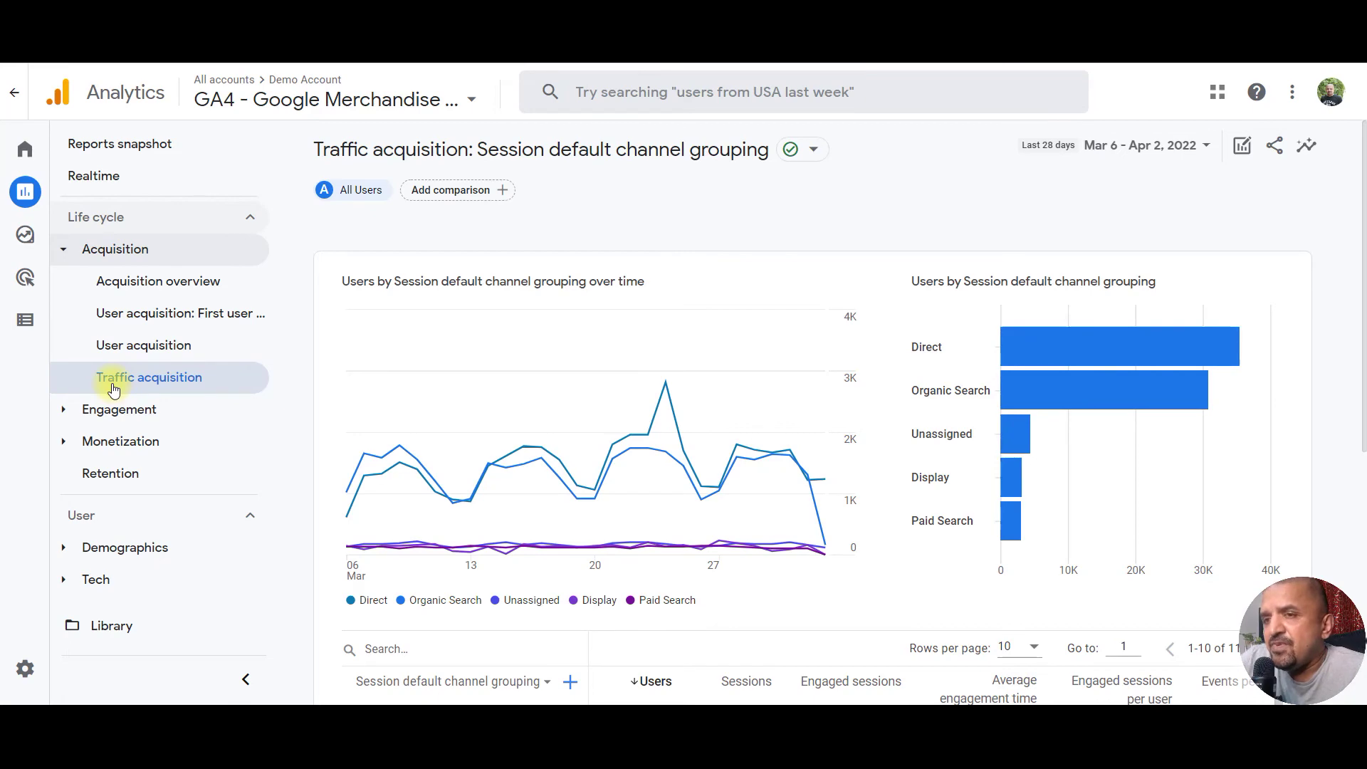
scroll(441, 427, "down", 5)
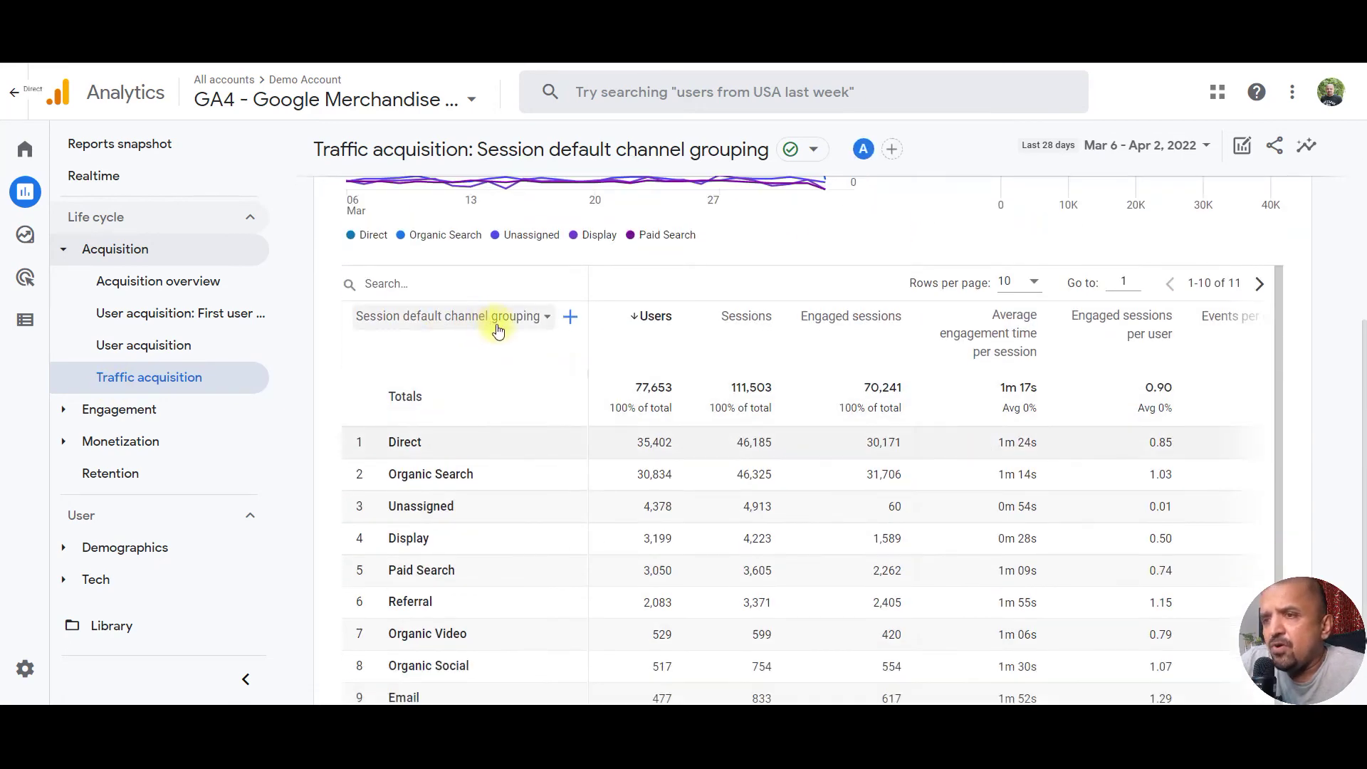
mouse_move(497, 329)
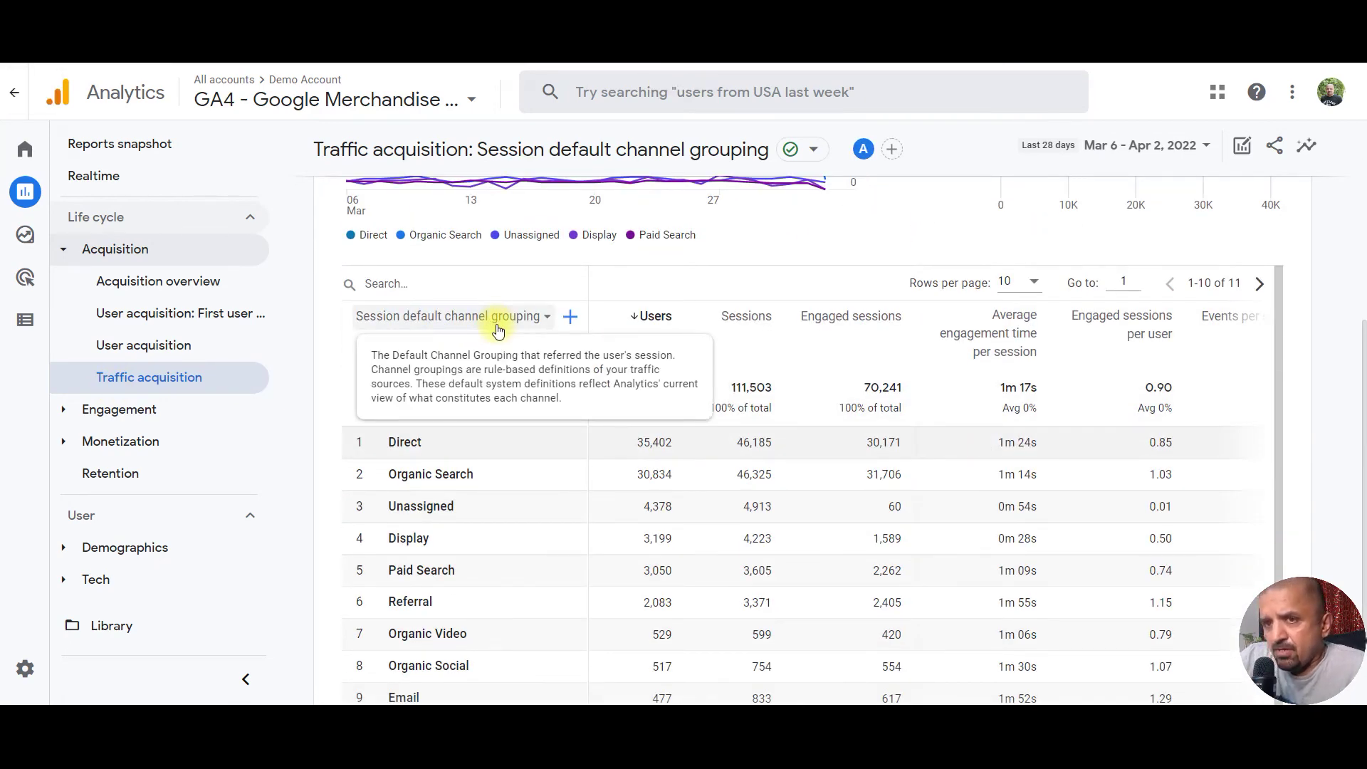
scroll(492, 385, "down", 1)
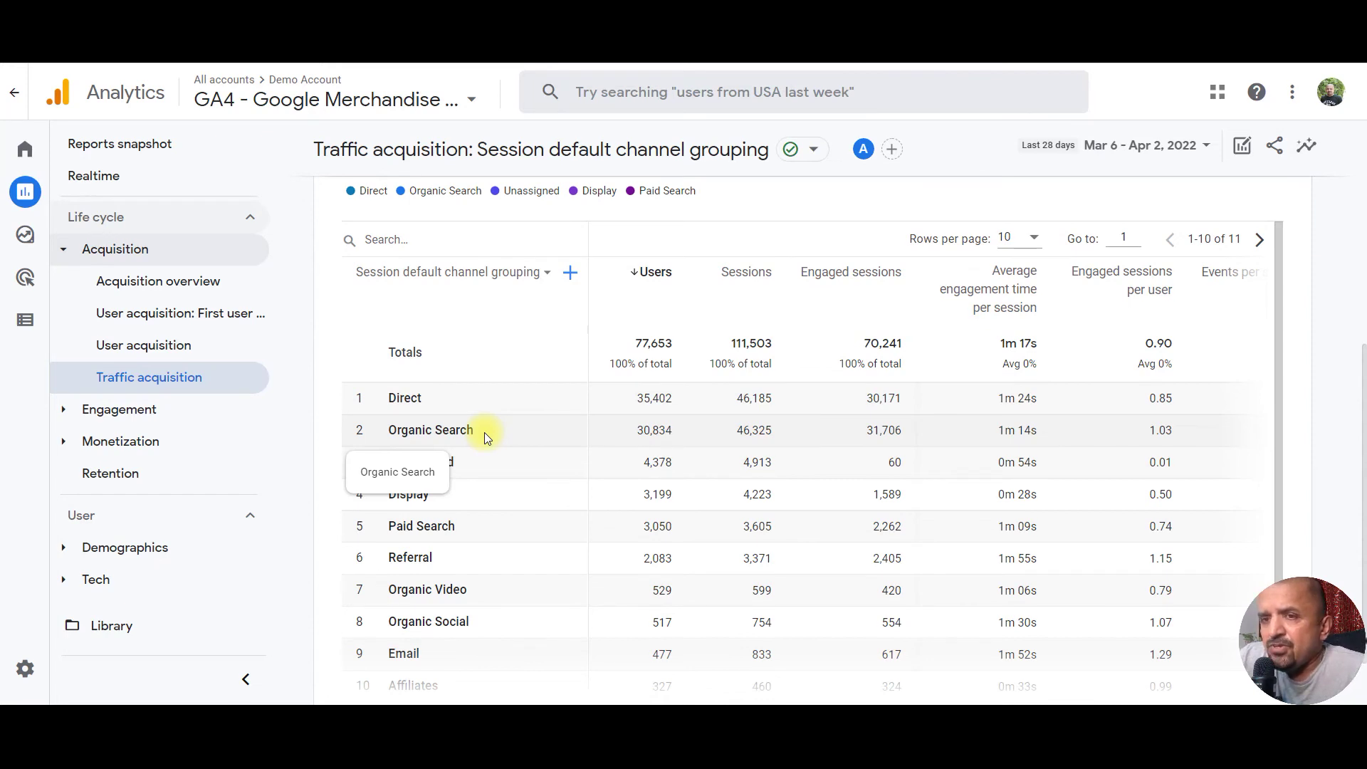